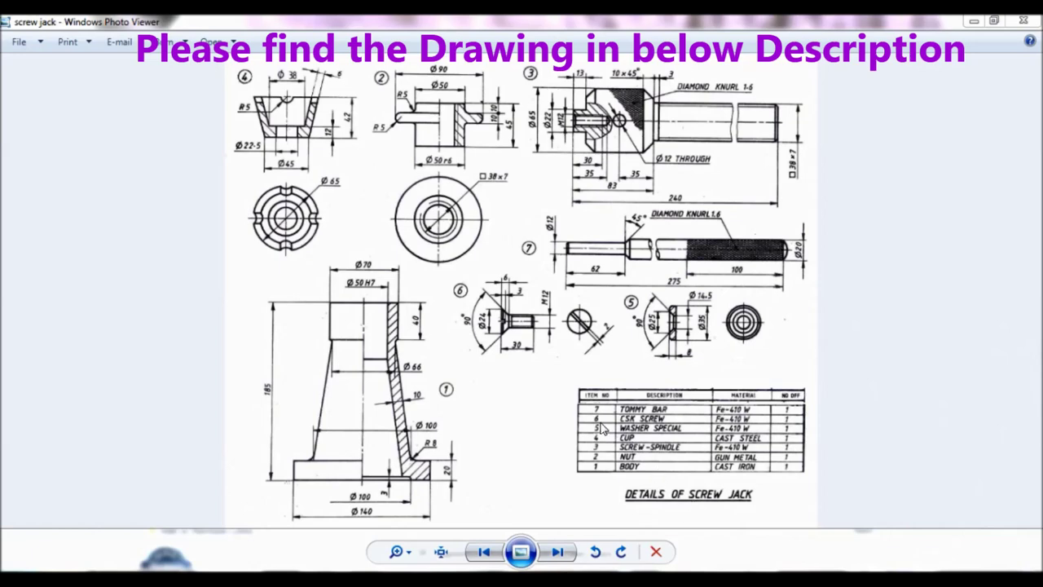
Examine the dimensions of the item 6 CSK screw in the screw jack drawing, with the drawing rotated clockwise.
scroll(596, 427, "up", 3)
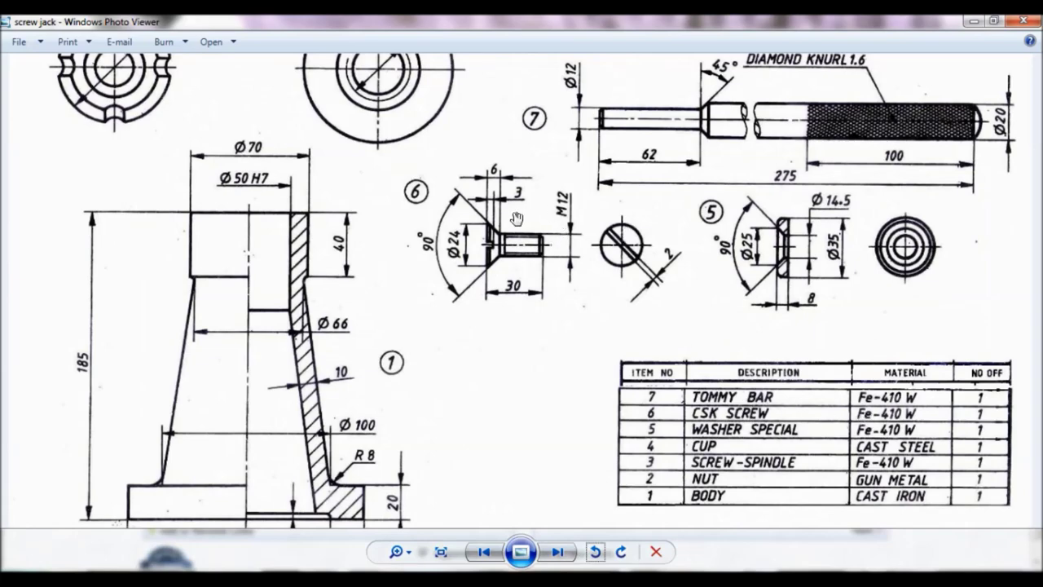
left_click(621, 552)
scroll(505, 330, "up", 5)
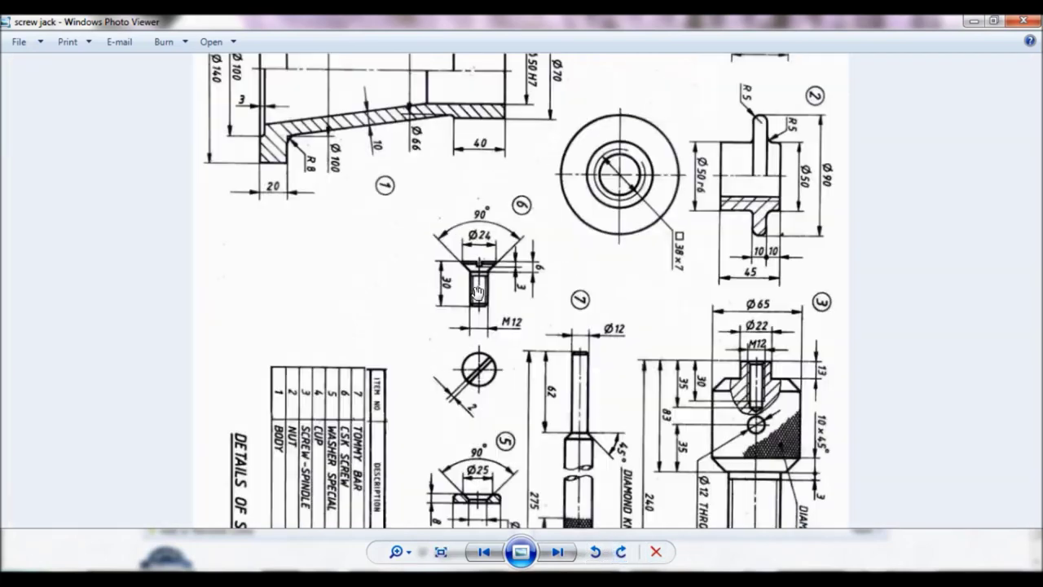
scroll(537, 277, "down", 1)
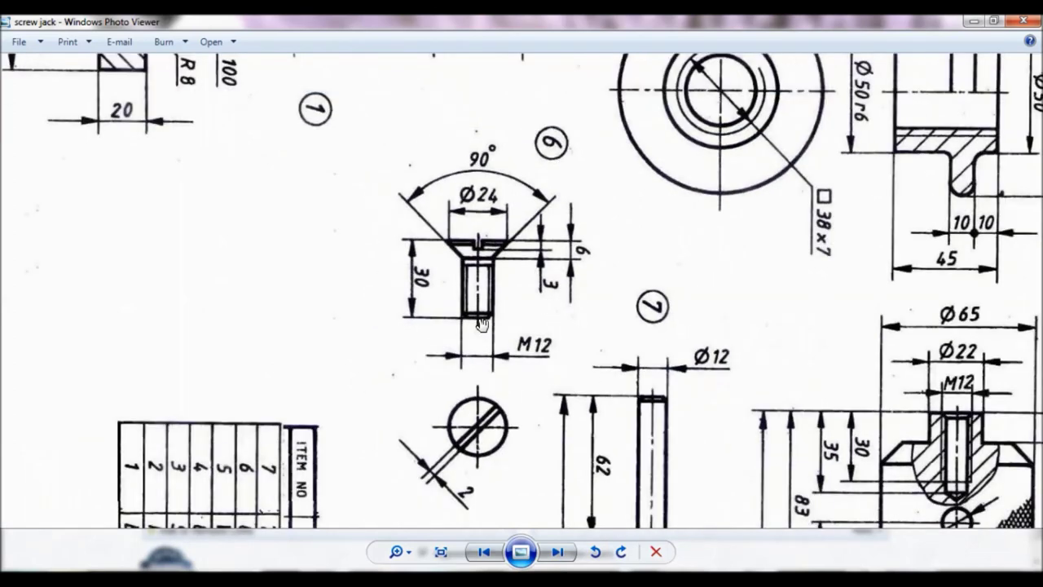
left_click_drag(442, 286, 448, 275)
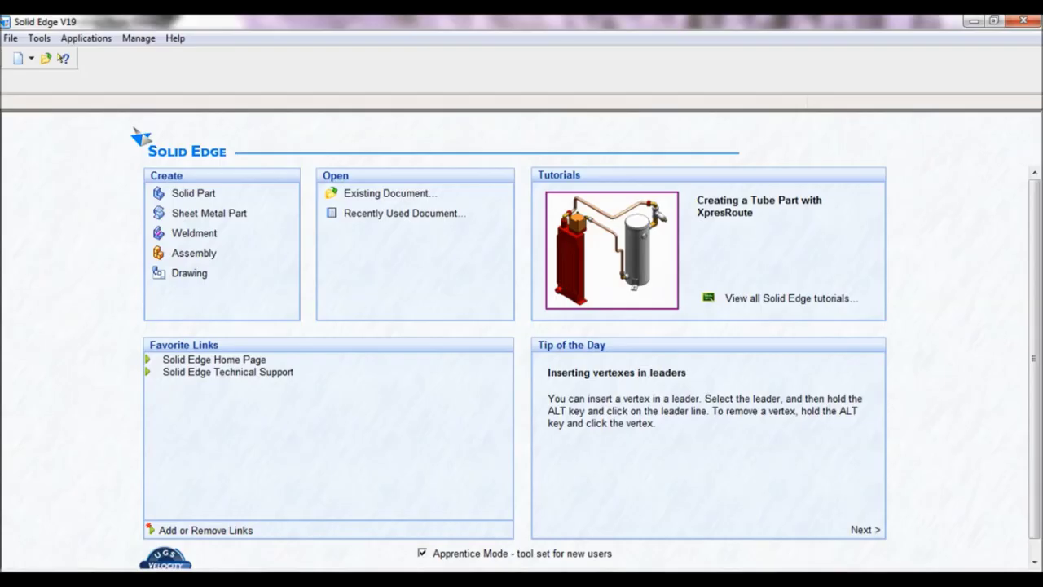
Create a new solid part and set its view orientation to iso.
left_click(194, 196)
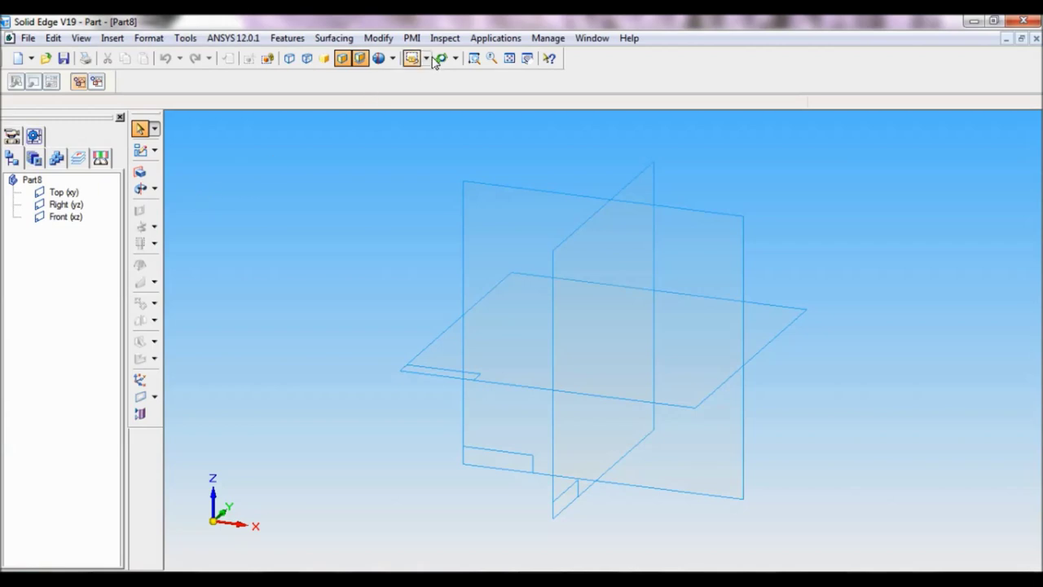
left_click(412, 58)
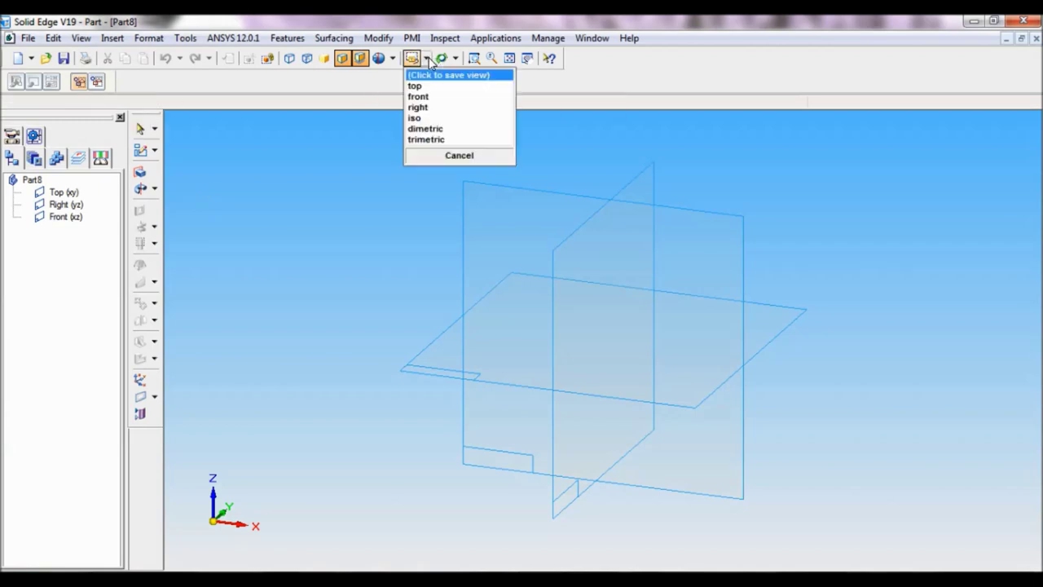
left_click(415, 118)
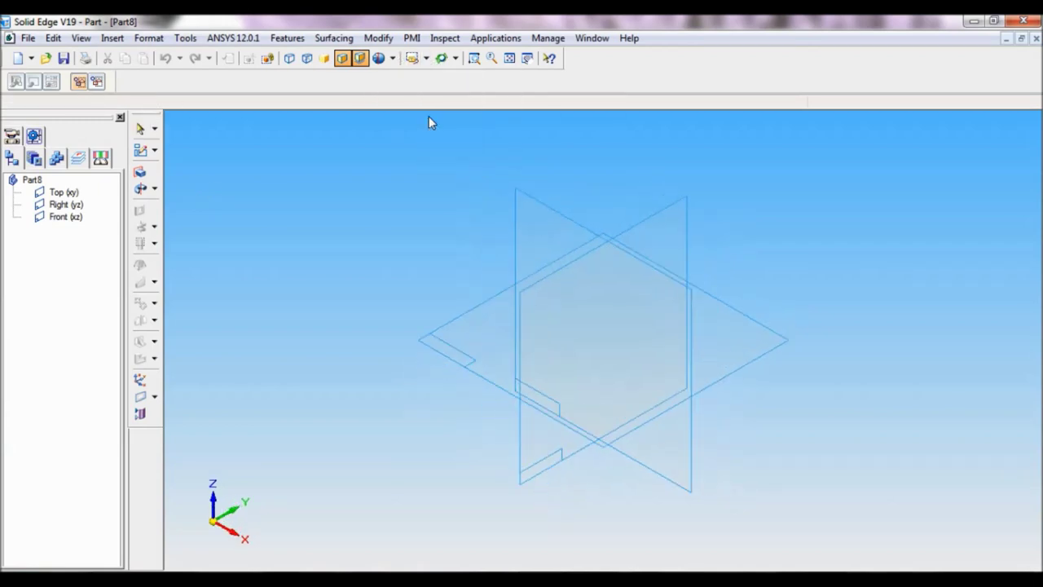
Start a Revolved Protrusion on the front (xz) plane and sketch the closed screw half-profile along the vertical axis, about 80 mm tall with a 24 mm bottom edge.
left_click(153, 189)
left_click(204, 195)
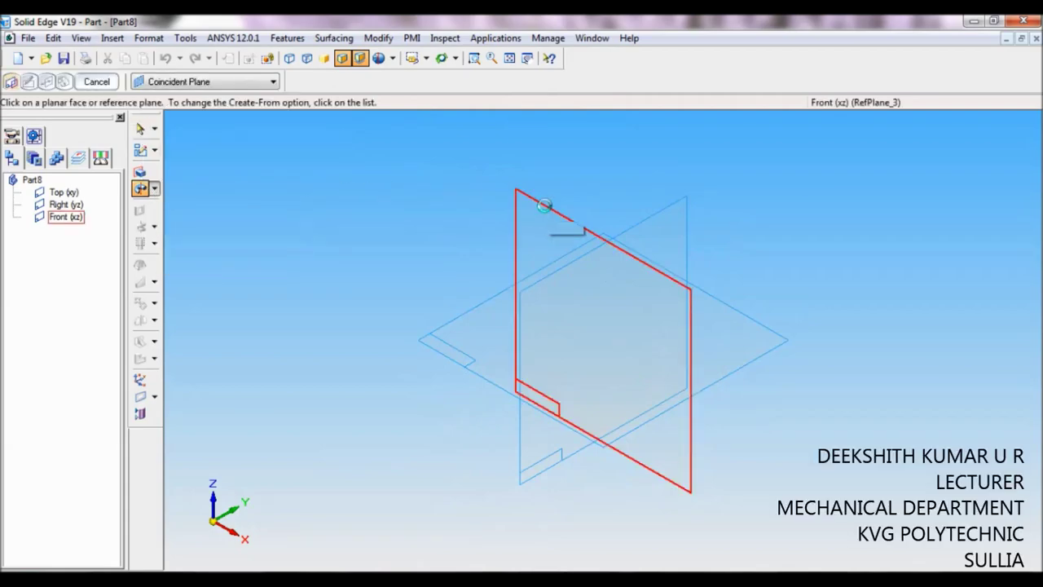
left_click(546, 206)
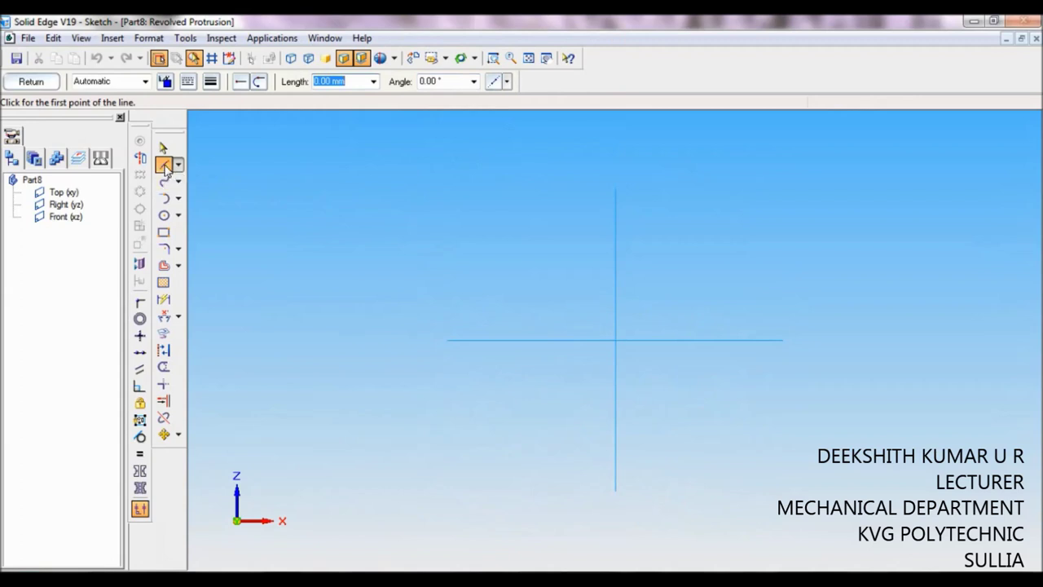
left_click(615, 210)
left_click(749, 209)
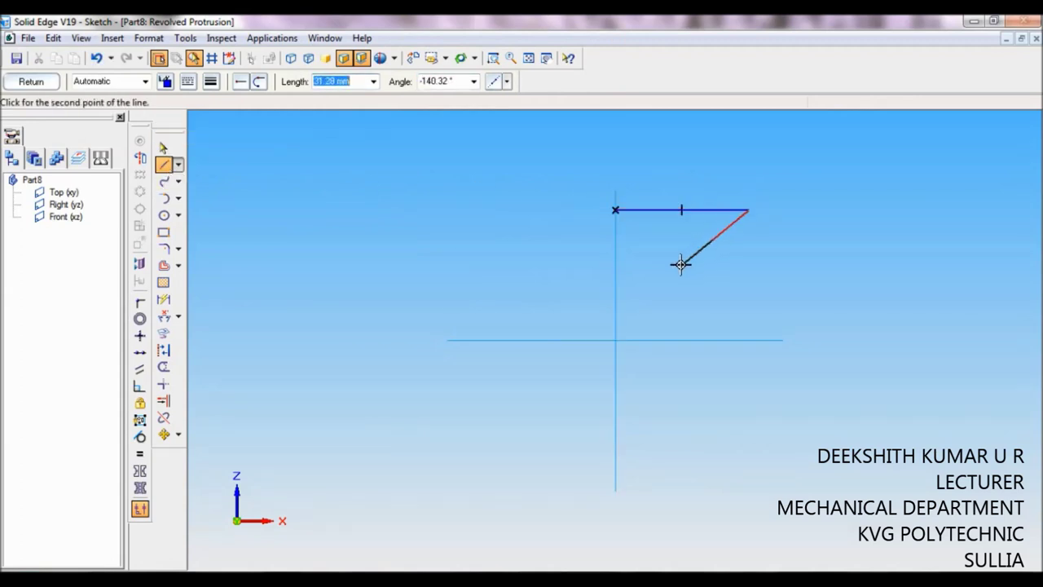
left_click(680, 264)
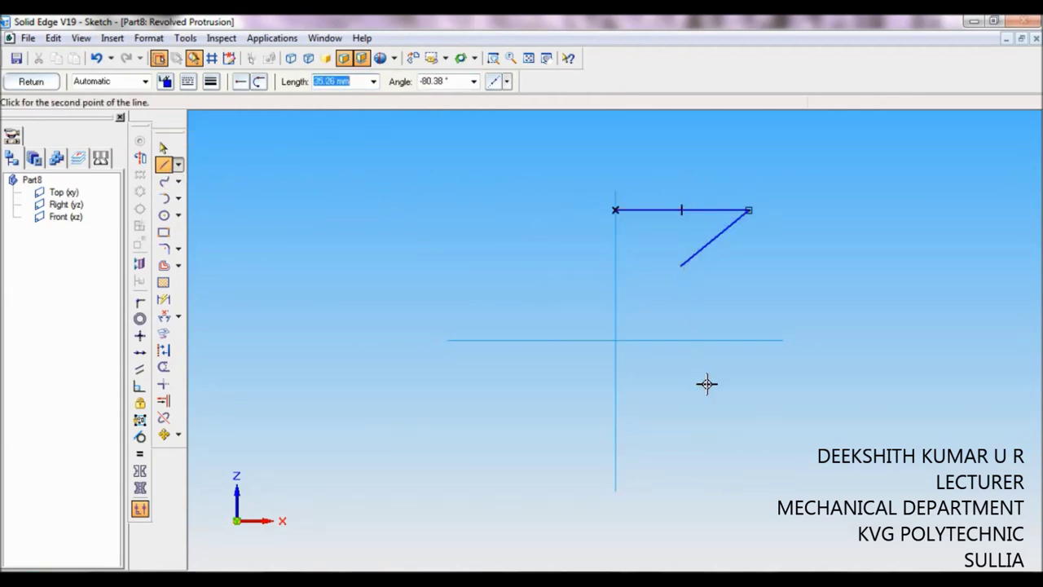
left_click(681, 433)
left_click(615, 434)
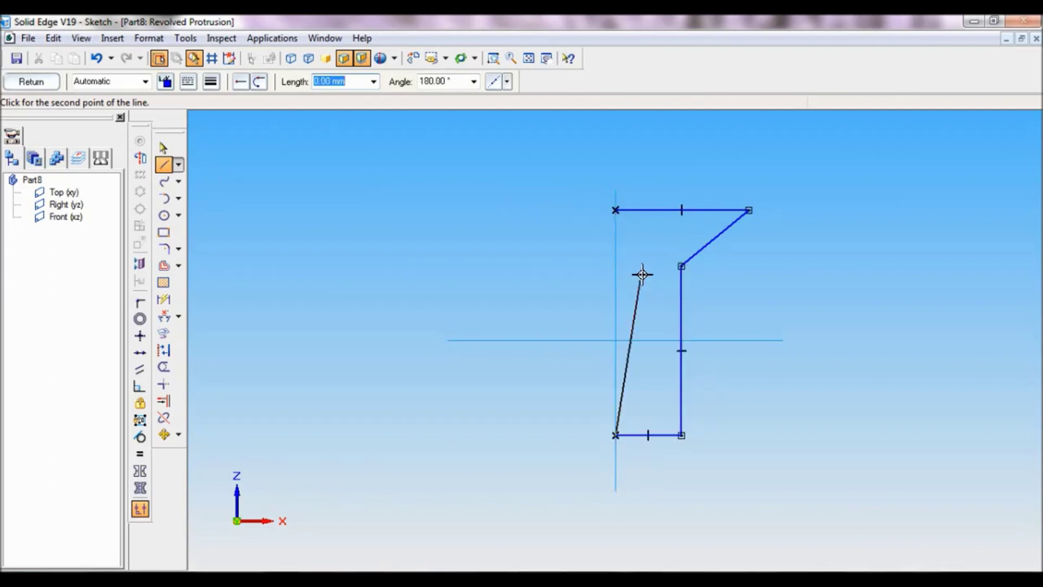
left_click(615, 209)
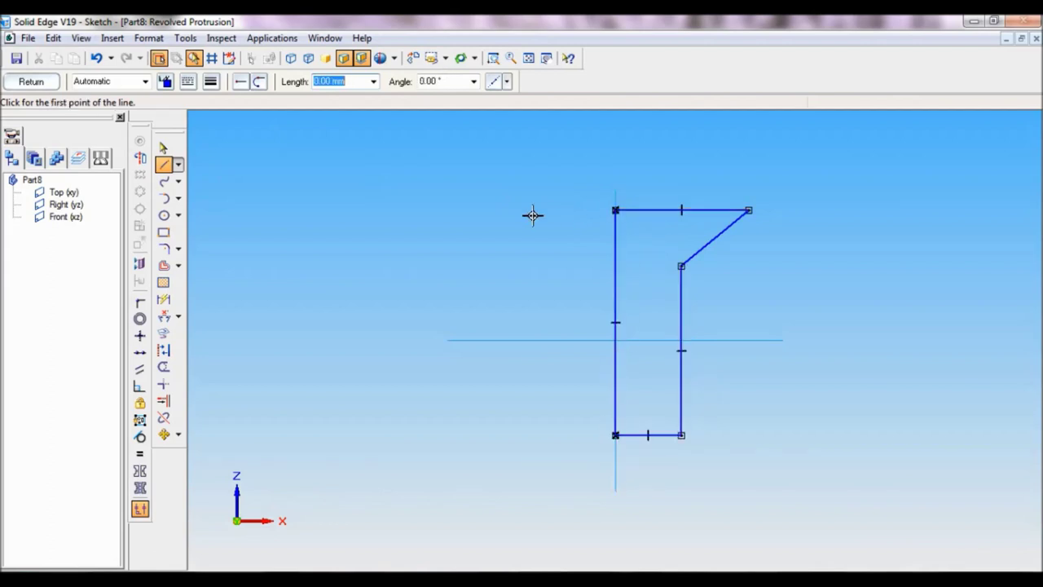
Dimension the angle between the profile's vertical axis line and its slanted head edge as 45°.
left_click(178, 318)
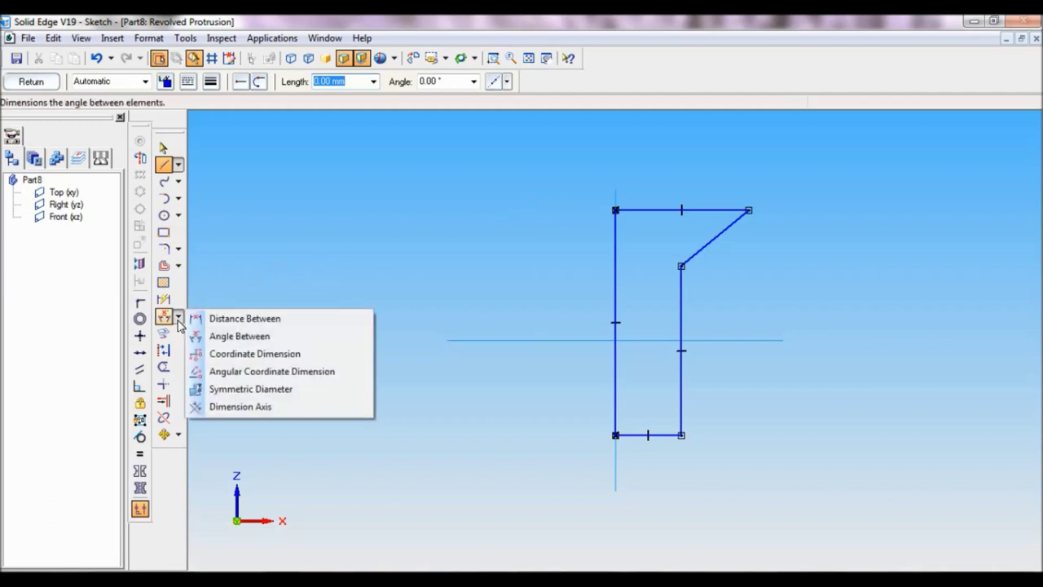
left_click(225, 336)
left_click(616, 220)
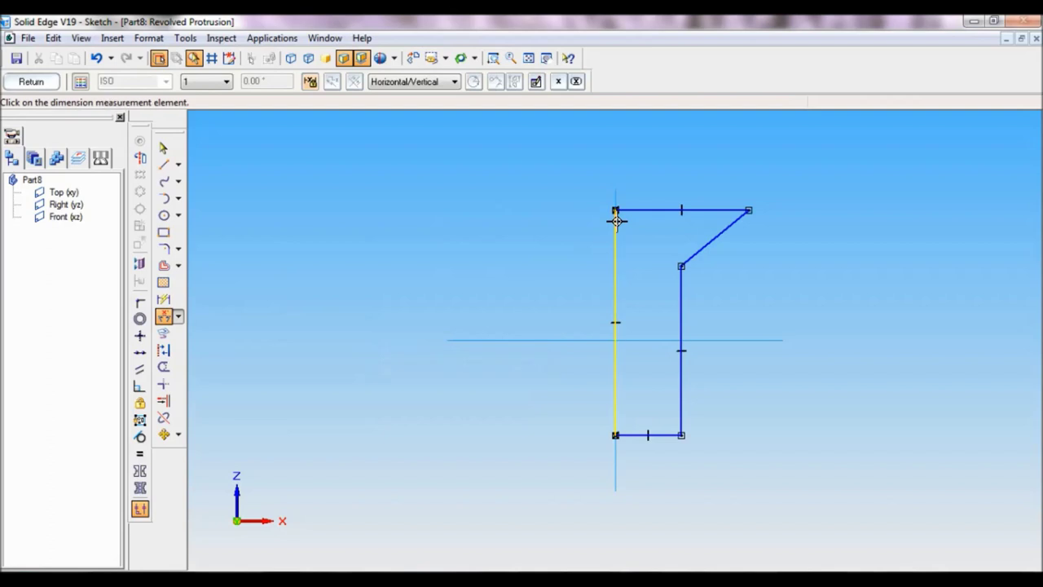
left_click(734, 222)
left_click(726, 170)
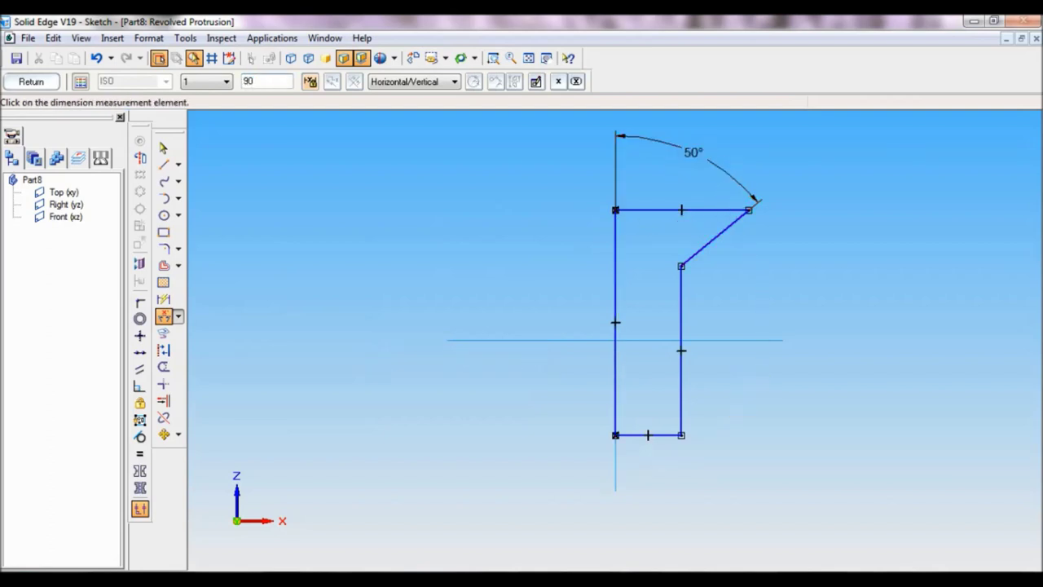
key("Return")
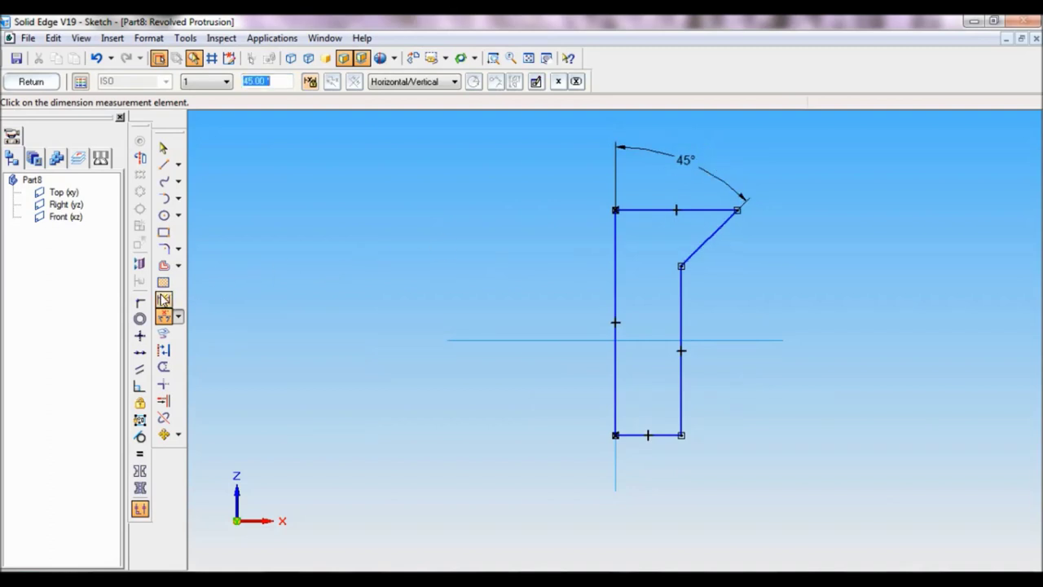
Dimension the profile's bottom edge as 6 mm, half of the 12 mm shank diameter.
left_click(164, 300)
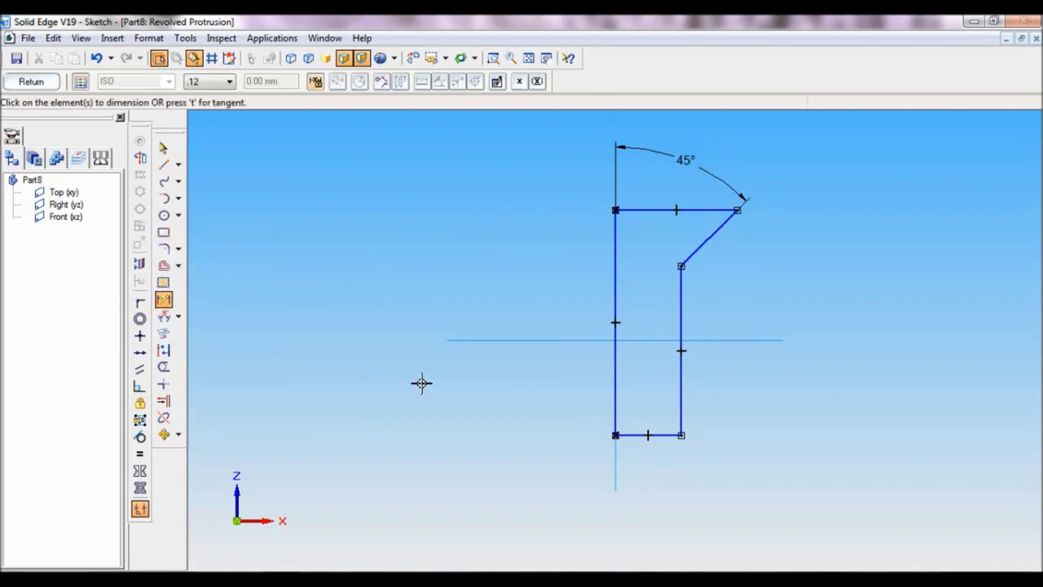
left_click(671, 435)
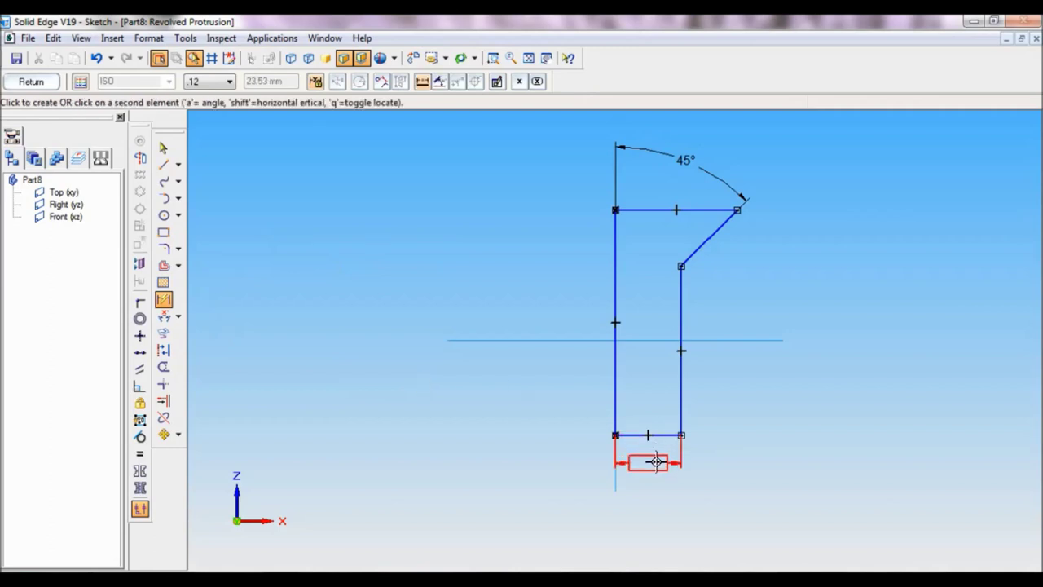
left_click(656, 463)
type("12")
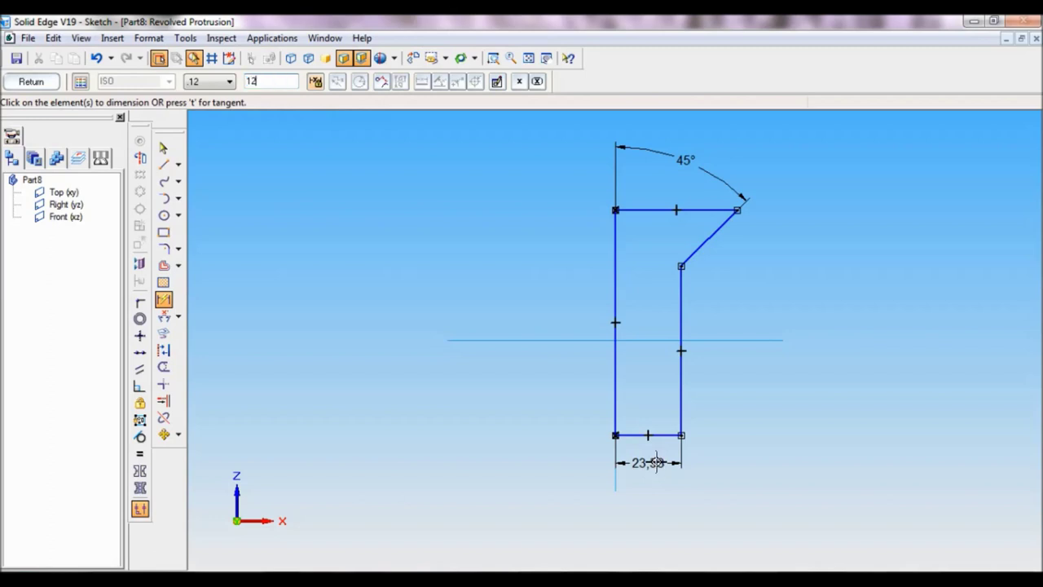
key("Return")
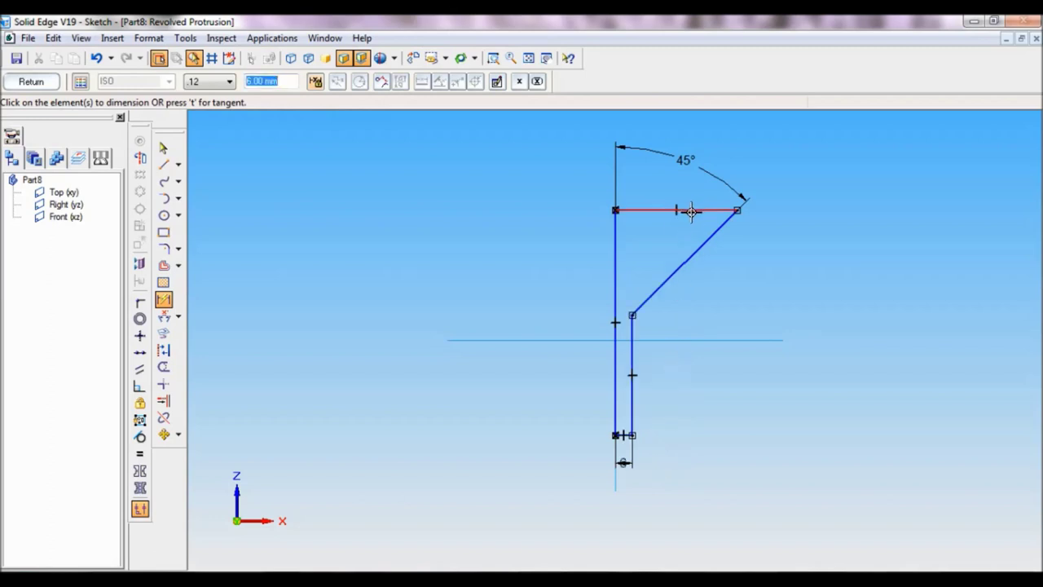
Dimension the profile's top edge as 12 mm, half of the 24 mm head diameter.
left_click(693, 209)
left_click(690, 195)
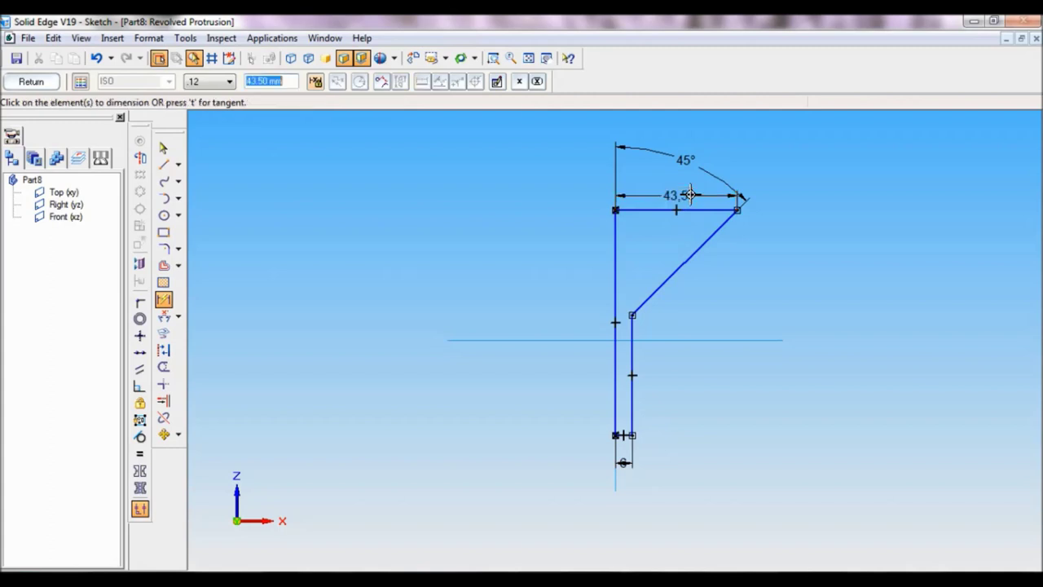
type("24/2")
key("Return")
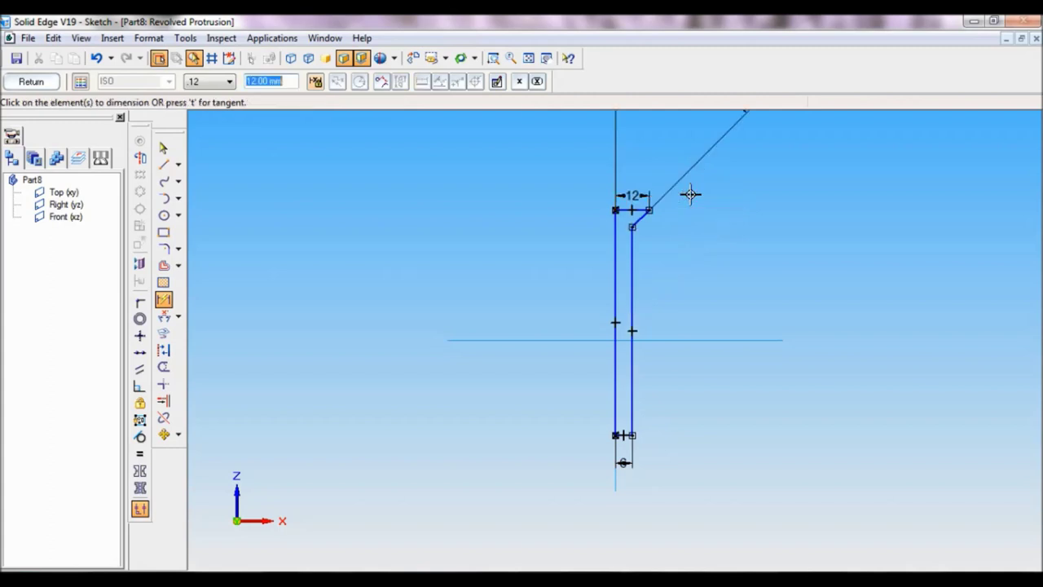
Dimension the vertical line on the axis as 30 mm for the screw's overall length.
left_click(615, 256)
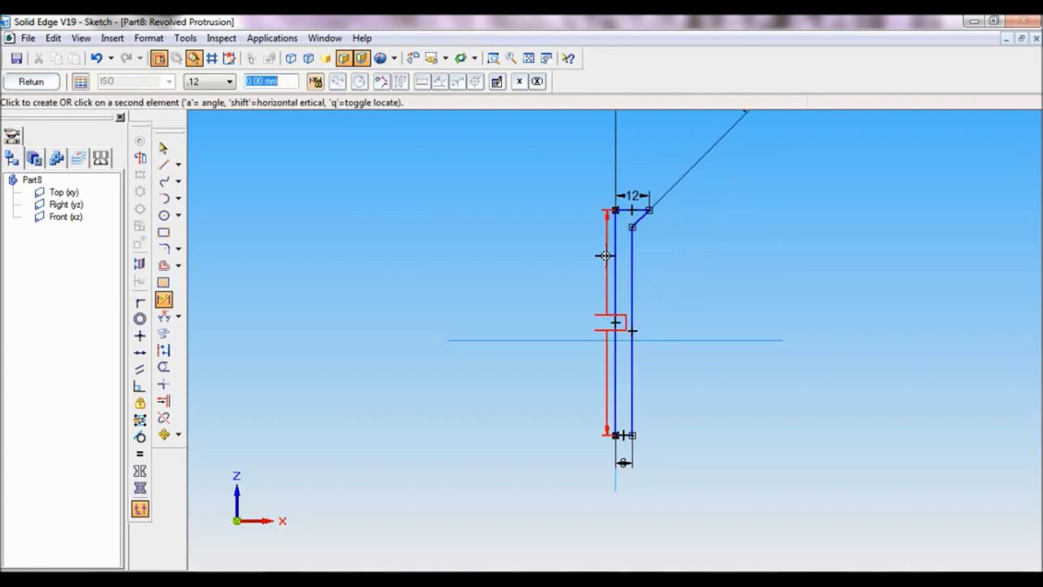
left_click(571, 256)
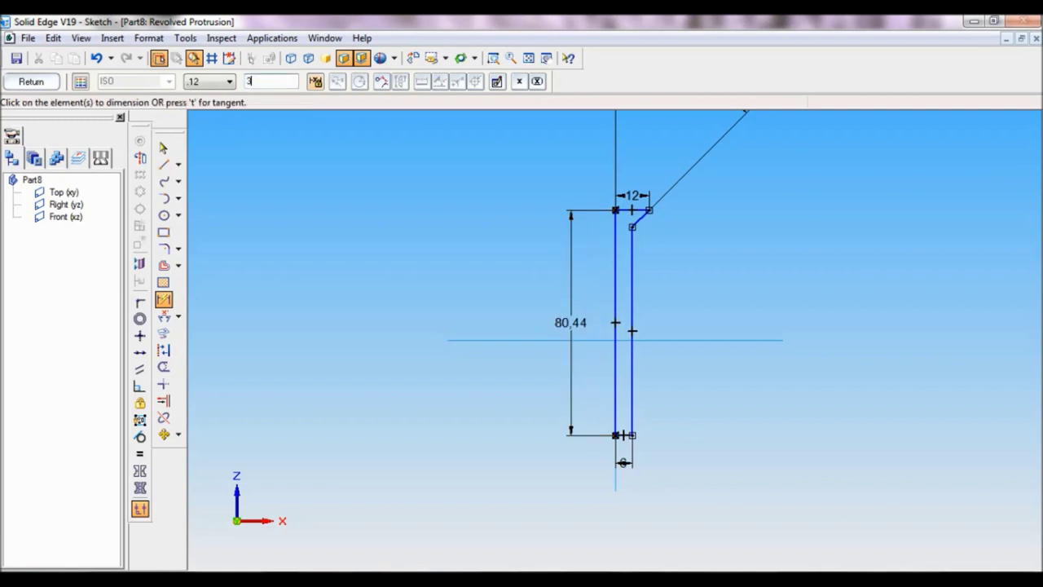
type("30")
key("Return")
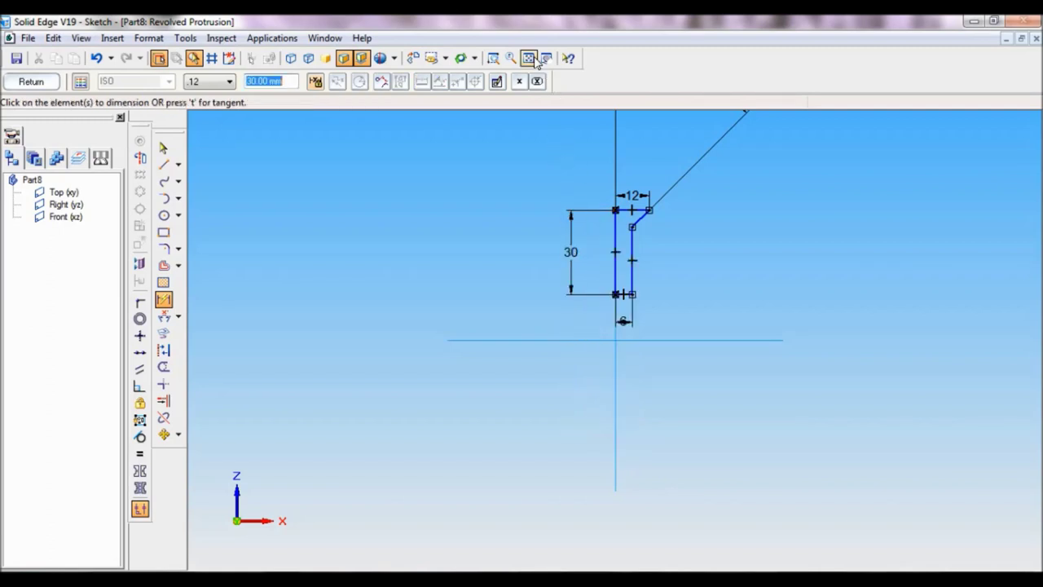
Set the profile's 30 mm vertical line as the axis of revolution.
left_click(493, 58)
left_click_drag(530, 214, 689, 386)
key("Escape")
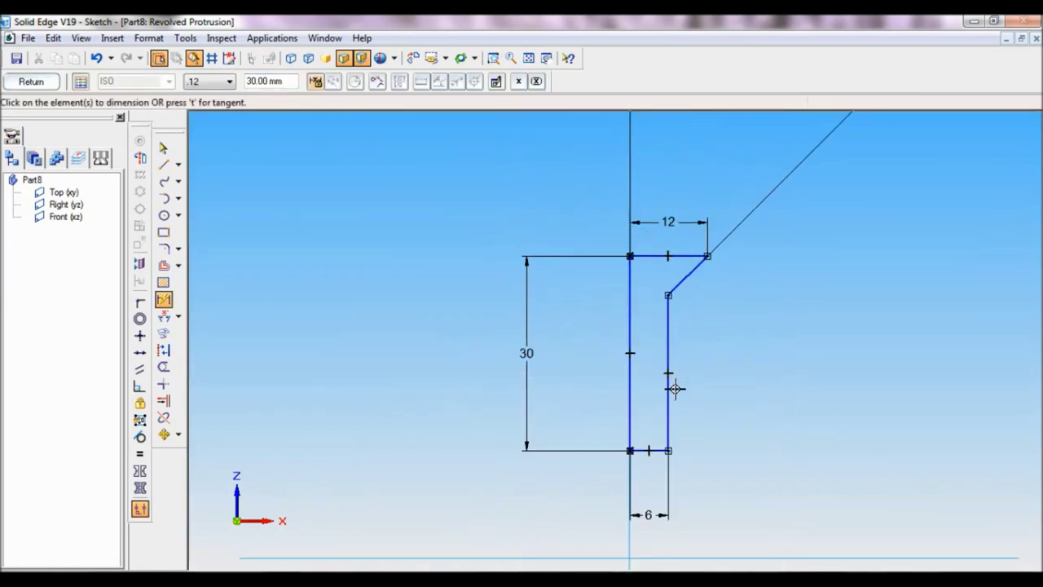
left_click(141, 157)
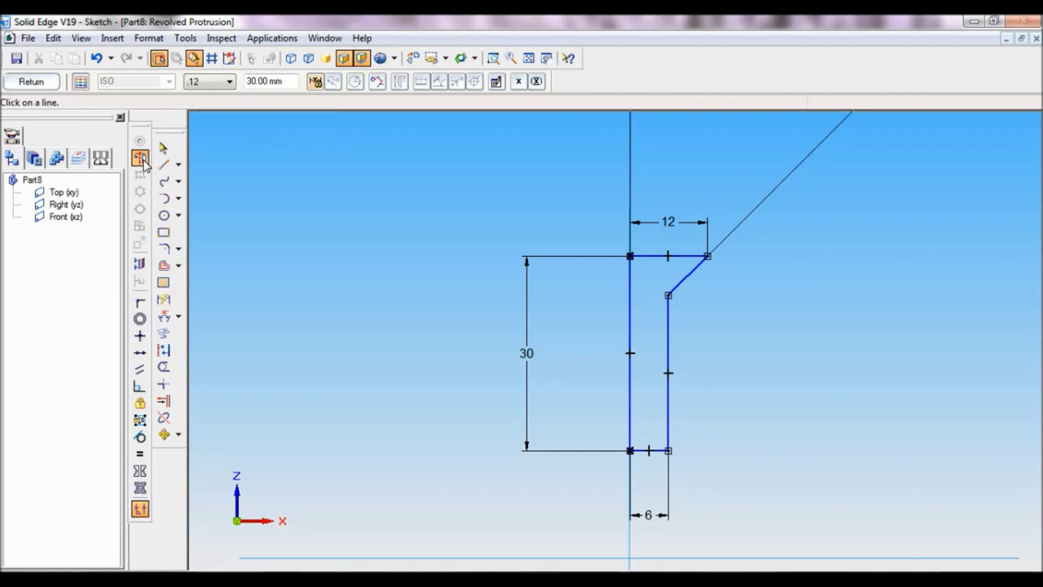
left_click(630, 303)
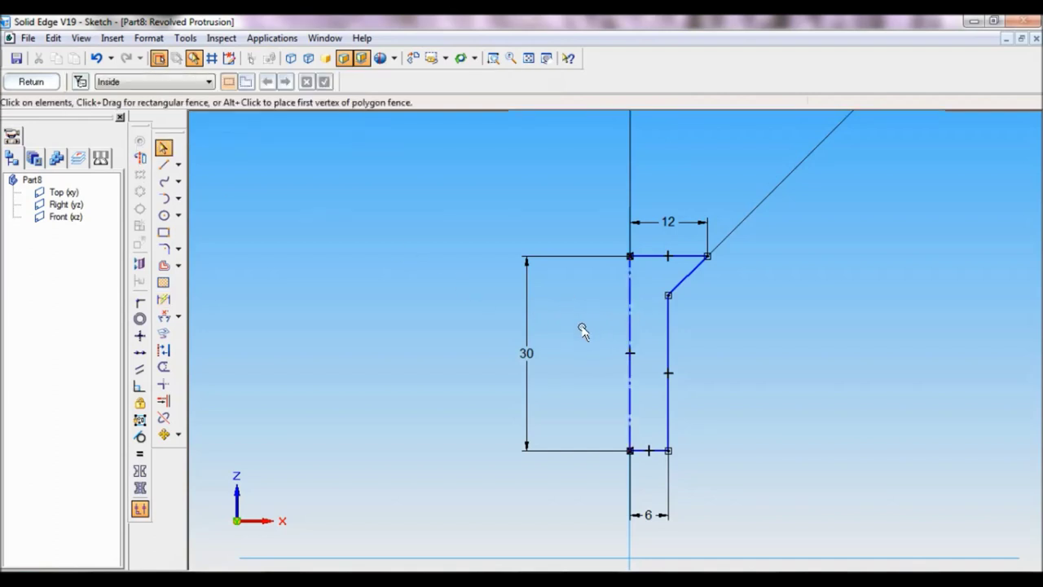
Close the sketch, revolve the profile through a full turn, and finish the protrusion.
left_click(32, 81)
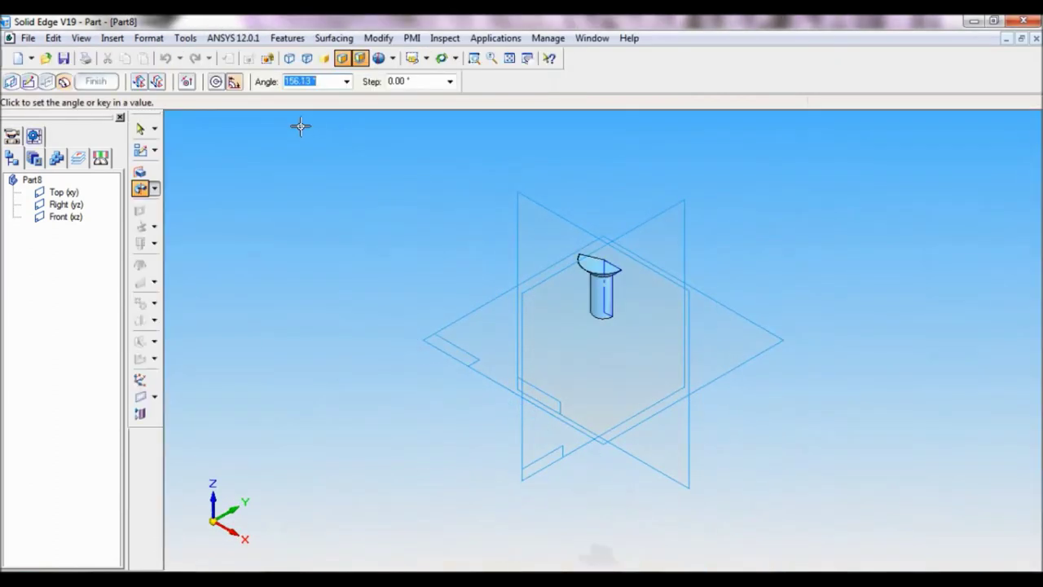
left_click(216, 82)
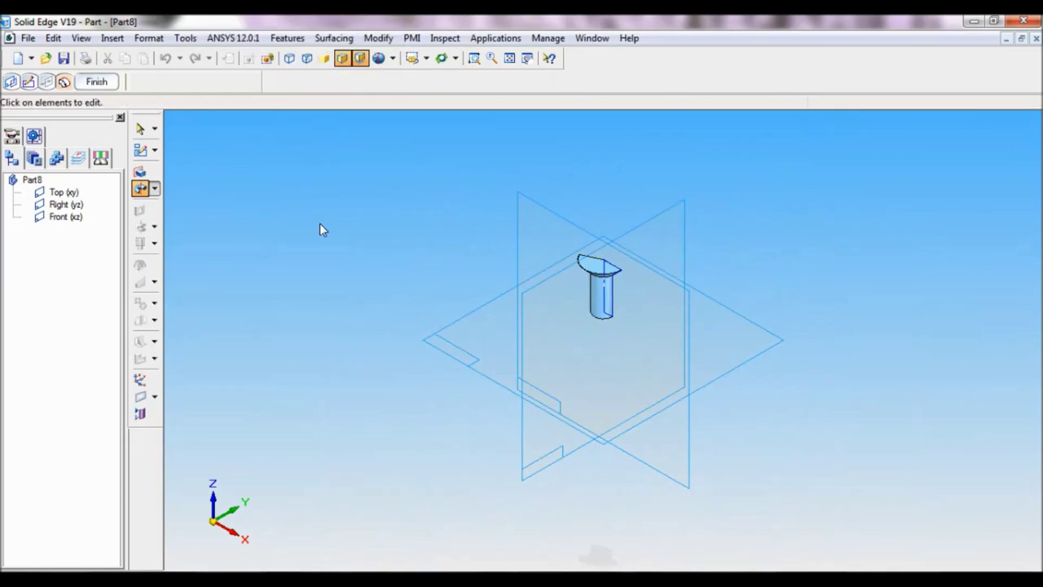
left_click(110, 84)
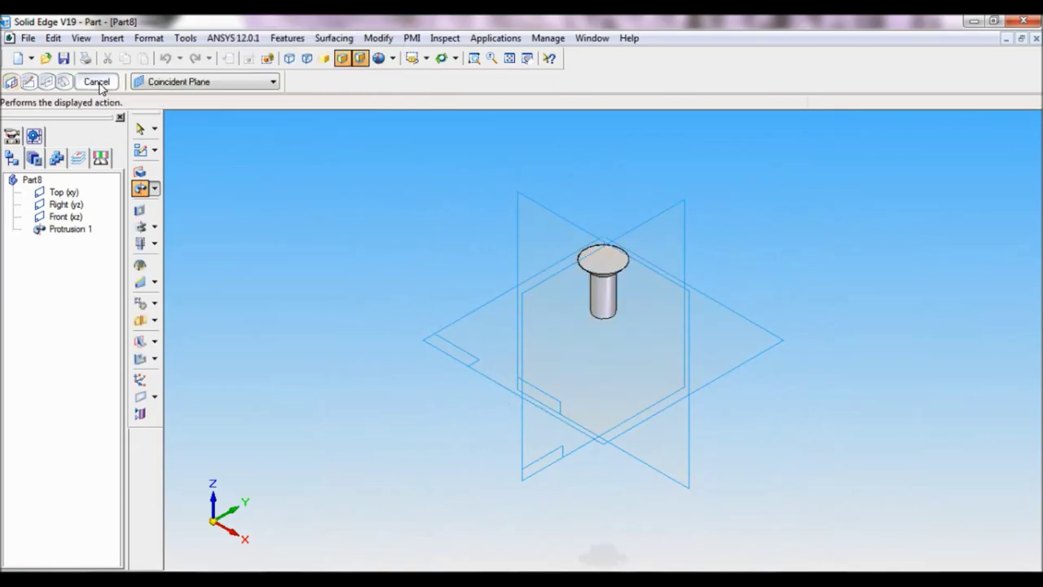
left_click(98, 83)
Start a cutout on the screw head's top face and sketch a rectangle about 34 mm by 10.5 mm across it.
left_click(509, 58)
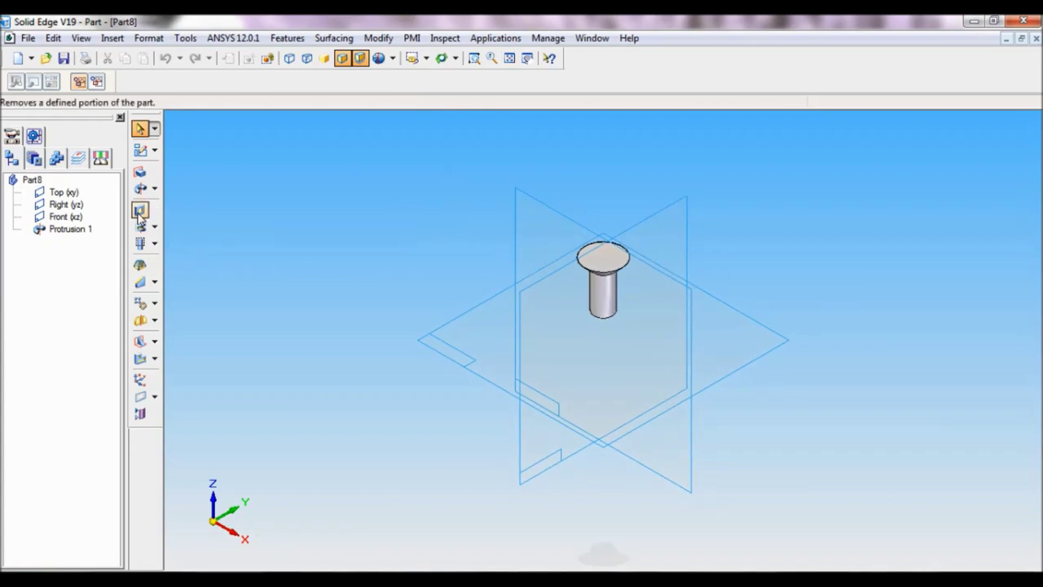
left_click(140, 210)
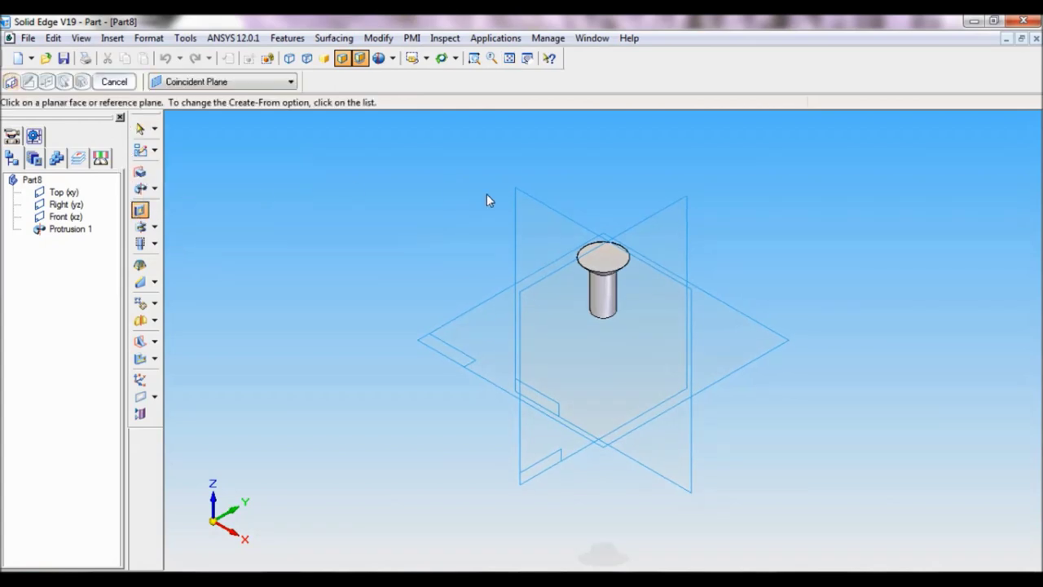
left_click(608, 261)
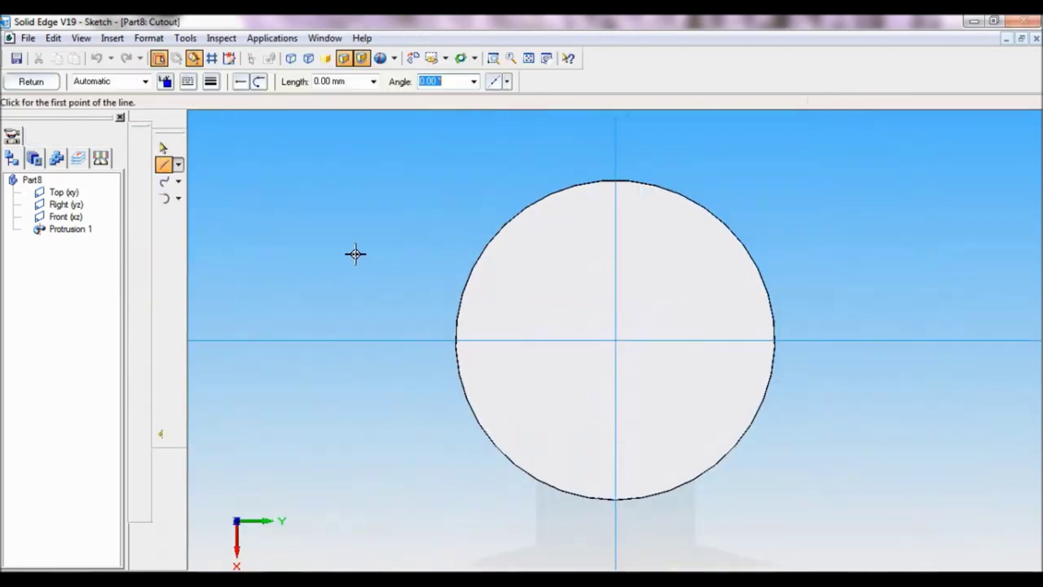
left_click(164, 233)
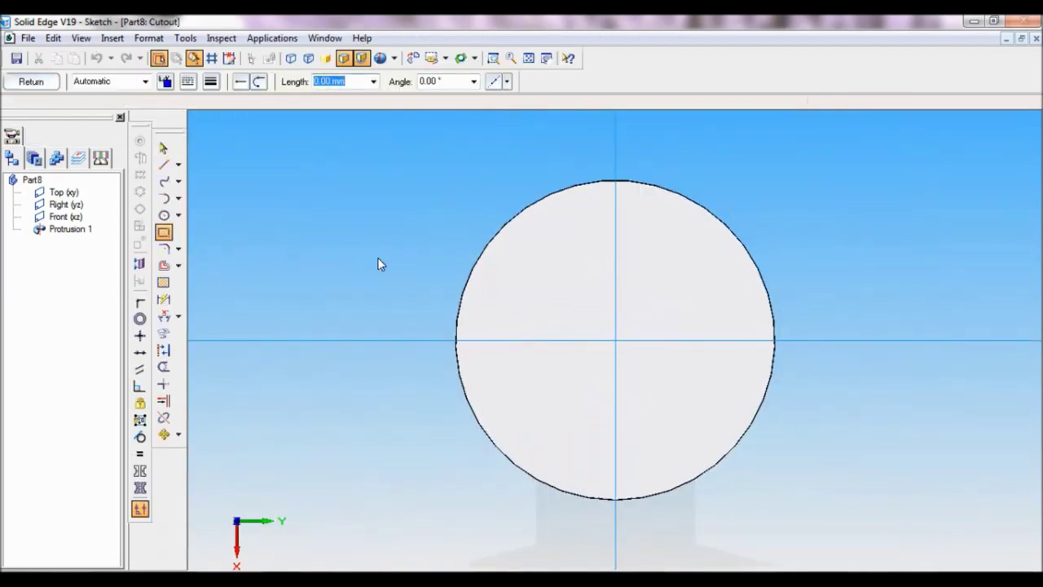
left_click_drag(398, 259, 853, 397)
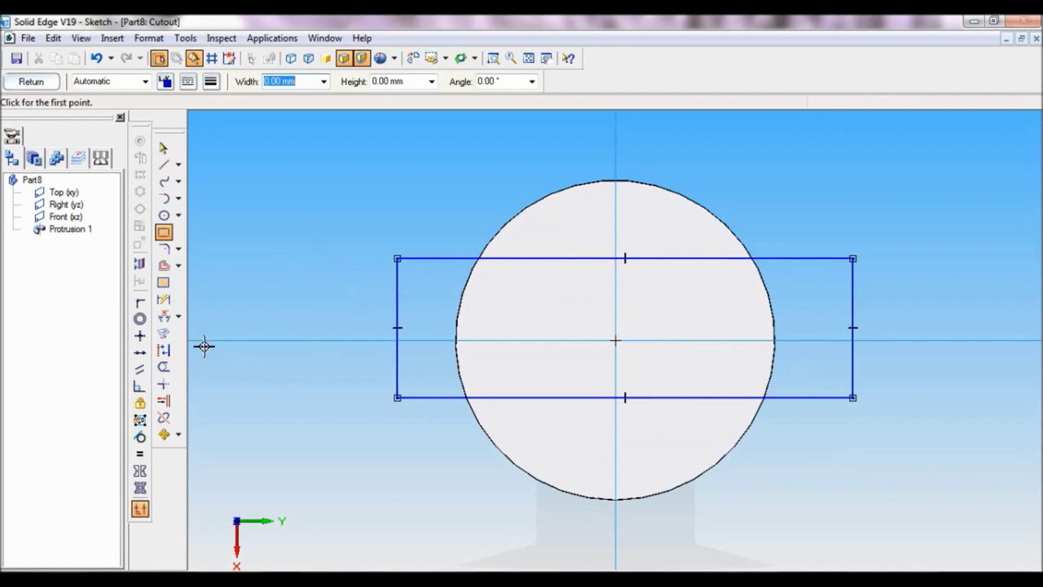
Dimension the rectangle's short side as 2 mm for the slot width.
left_click(163, 299)
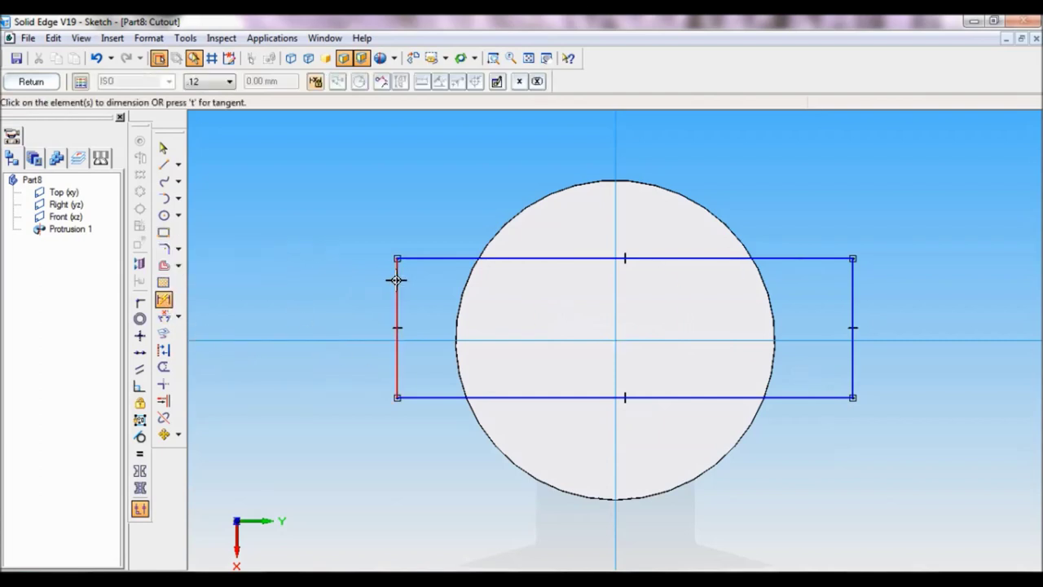
left_click(397, 277)
left_click(367, 280)
type("2")
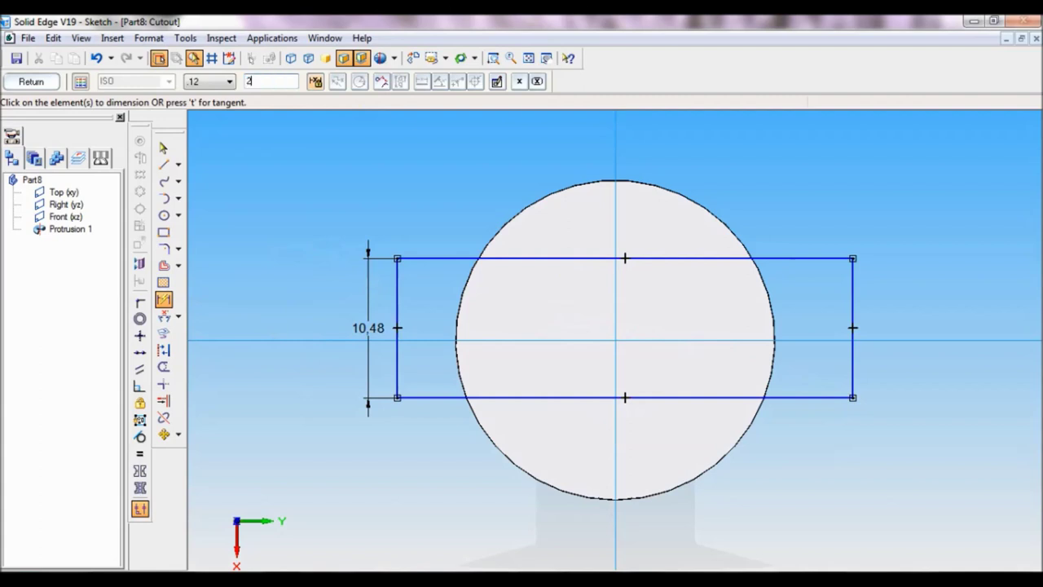
key("Return")
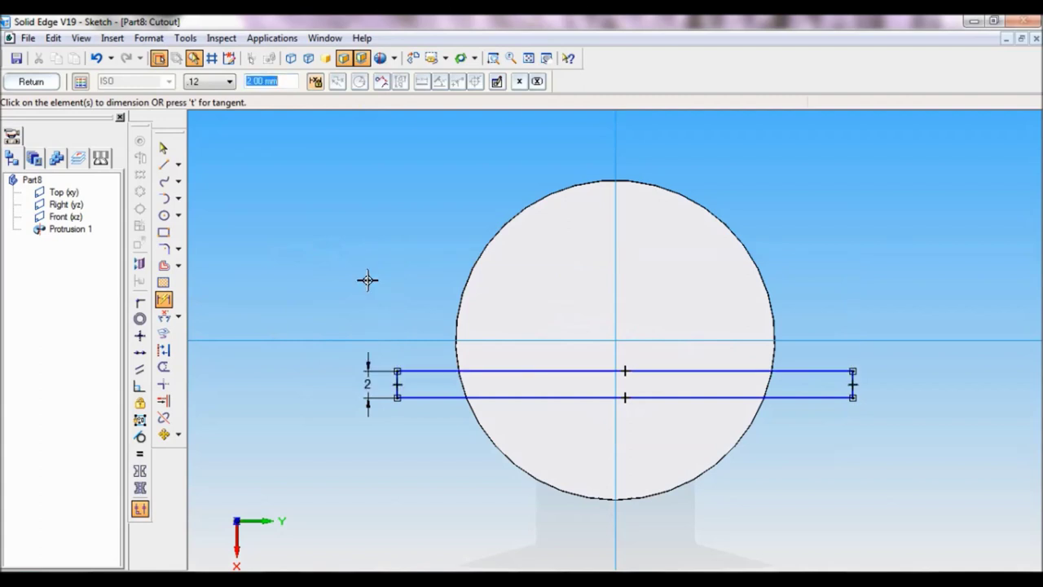
Dimension the rectangle's lower long edge from the horizontal centre line as 2/2 mm to centre the slot.
left_click(447, 397)
left_click(436, 342)
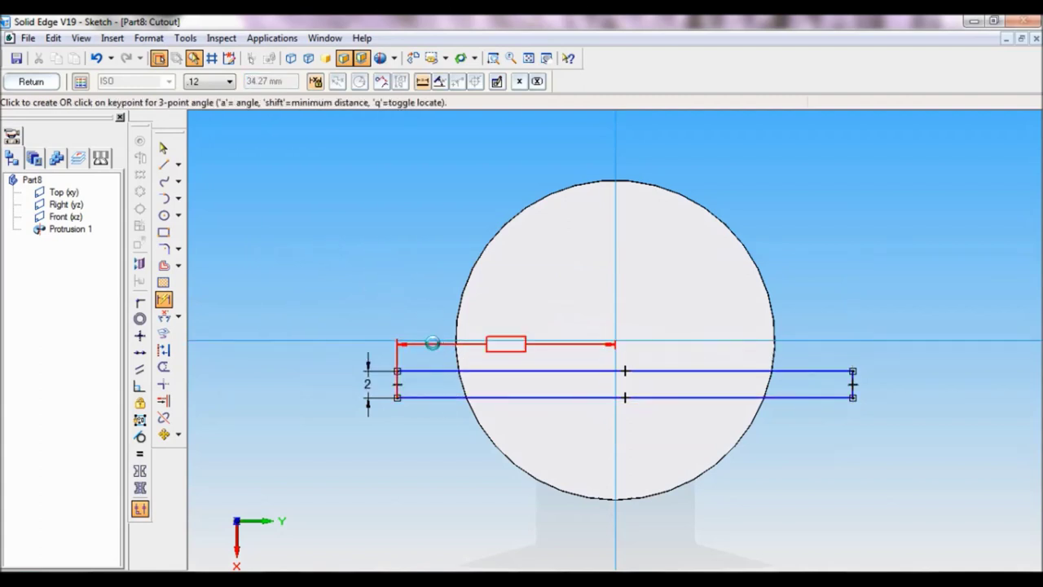
left_click(309, 369)
type("2")
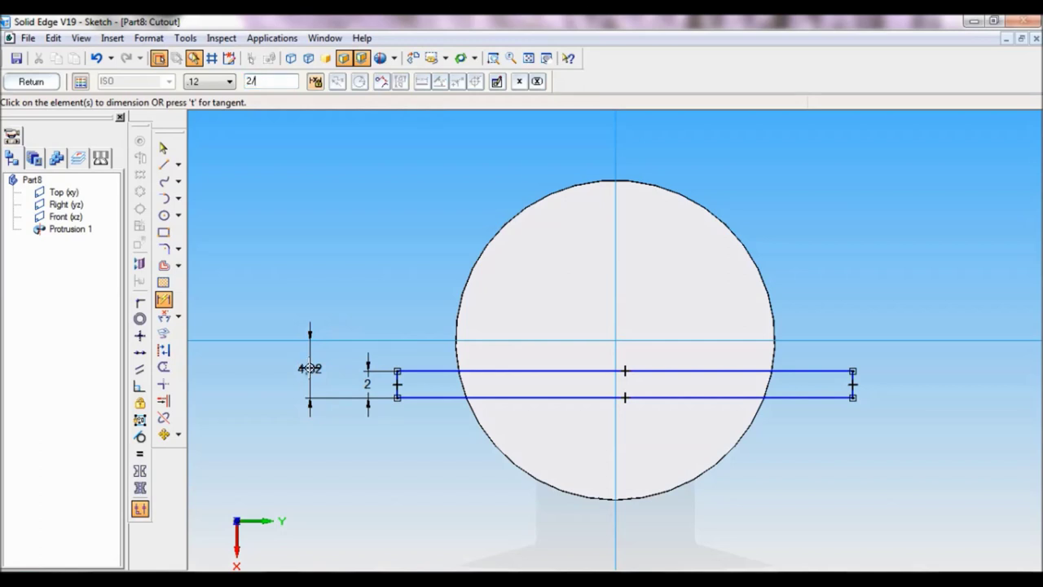
type("/2")
key("Return")
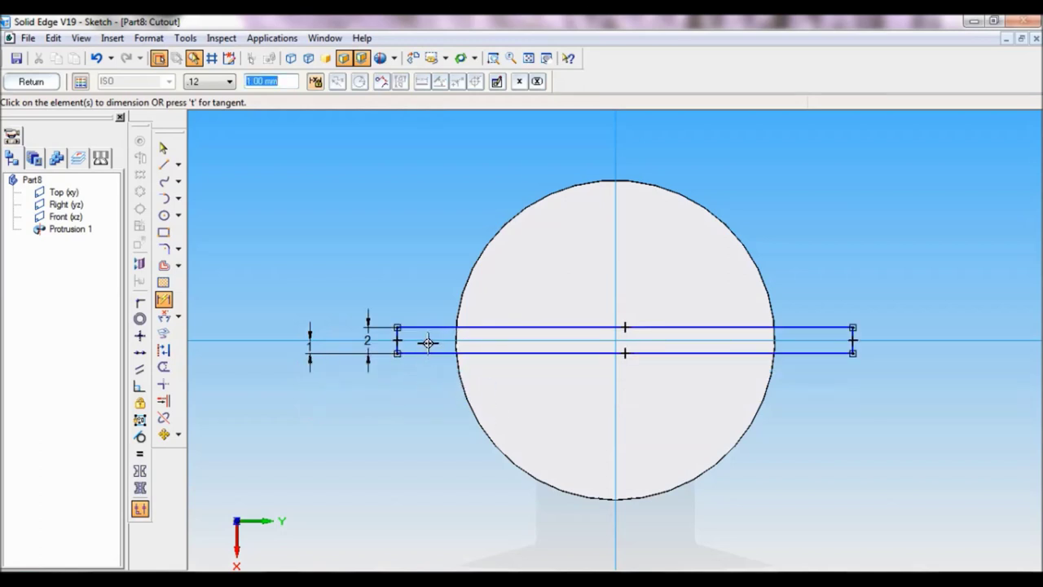
Close the sketch, cut the slot 3 mm deep into the screw head, and finish the cutout.
left_click(36, 85)
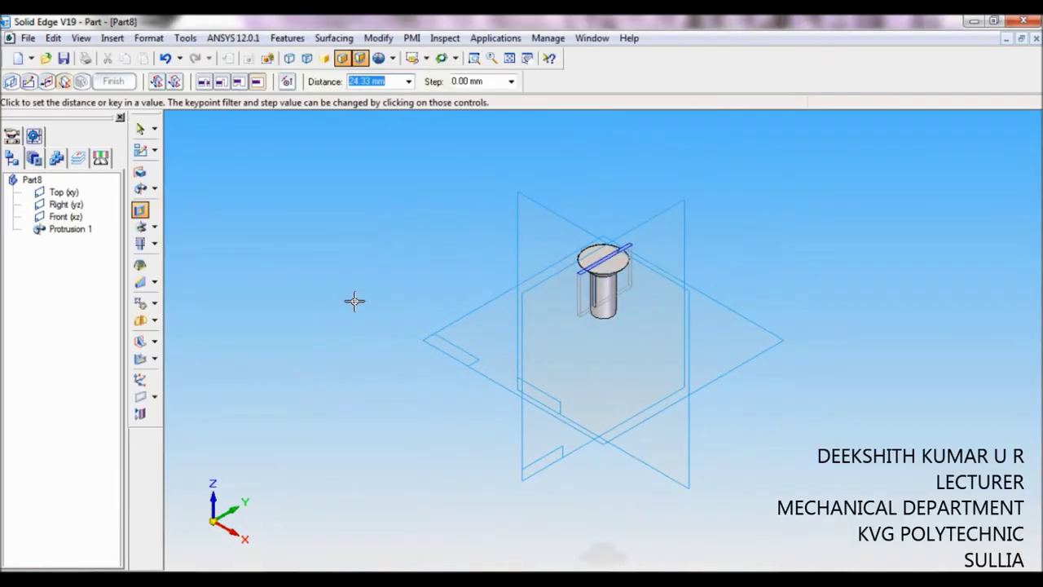
type("3")
key("Return")
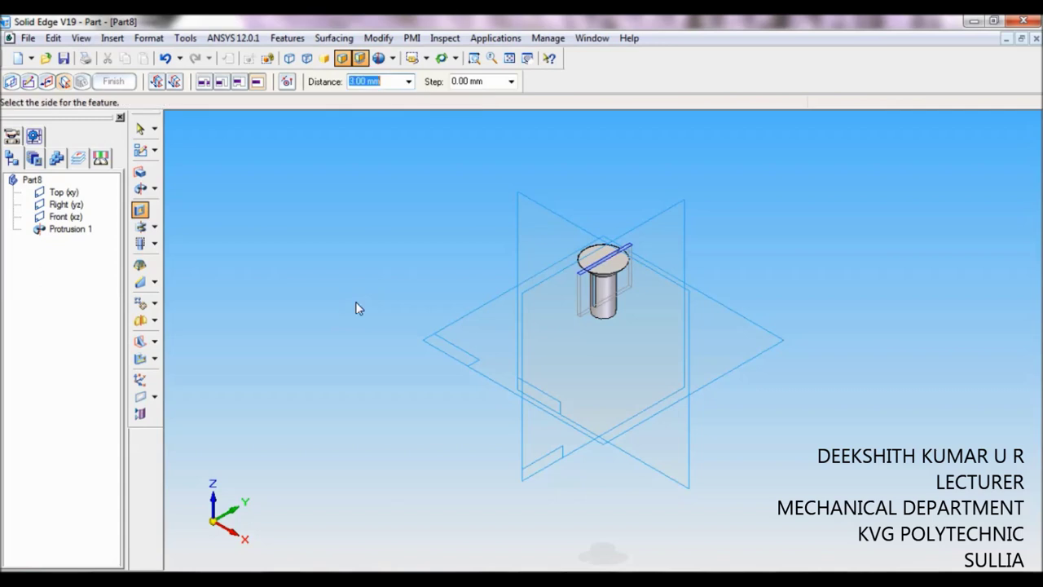
left_click(363, 322)
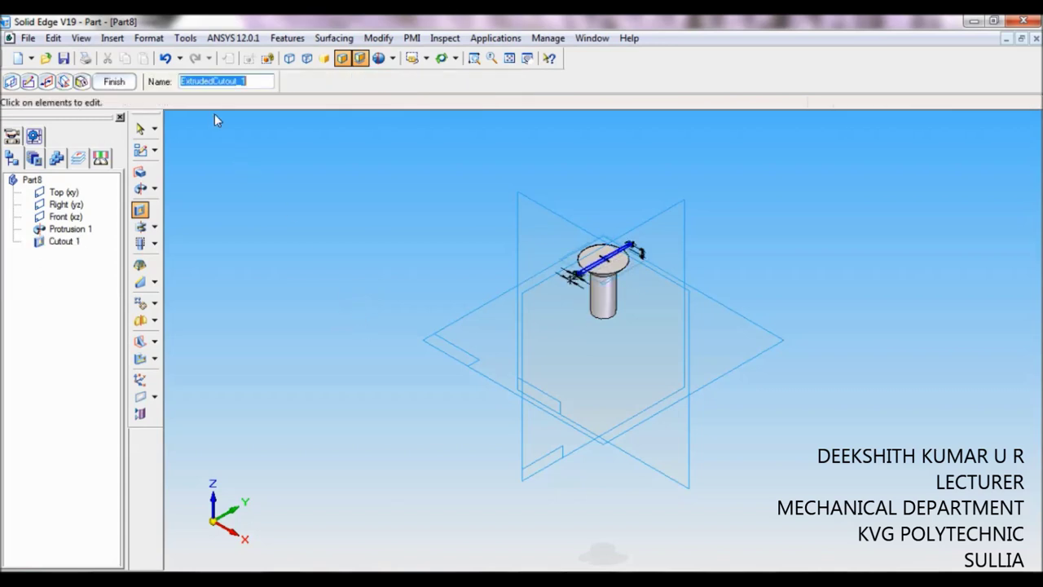
left_click(119, 83)
left_click(113, 85)
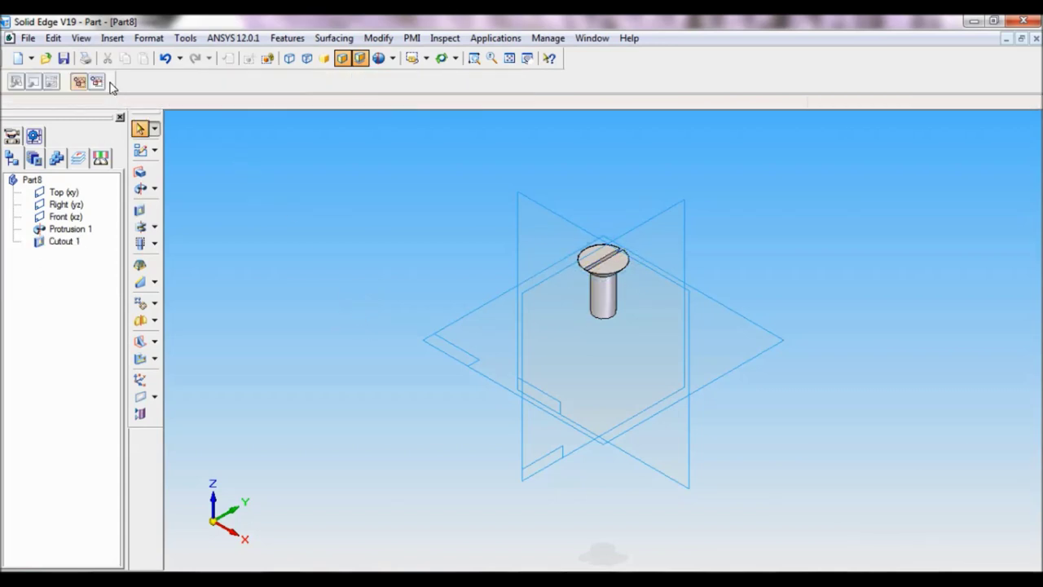
Hide all reference planes and show the whole screw in the fitted isometric view.
left_click(138, 413)
left_click(499, 256)
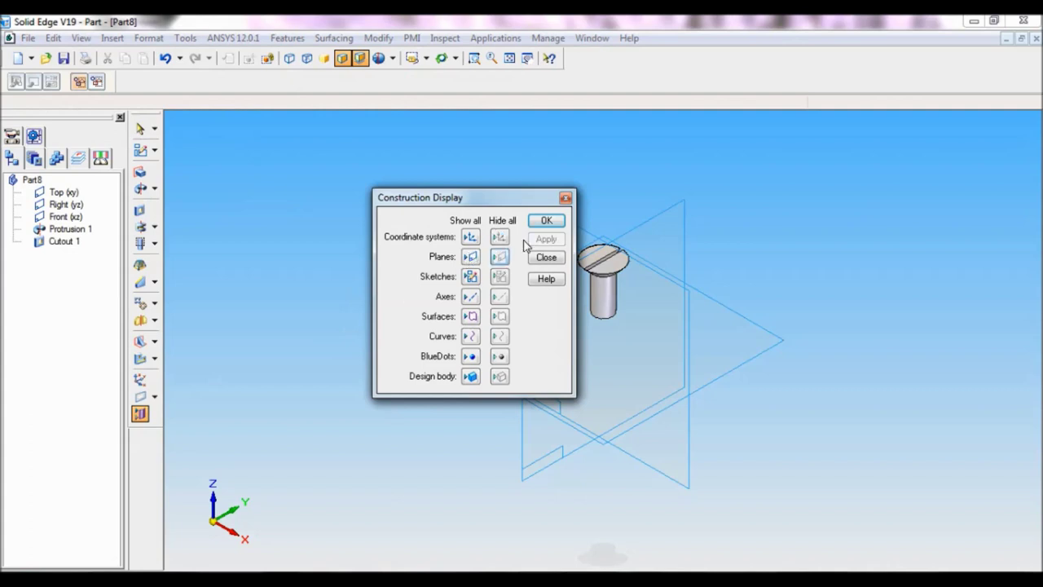
left_click(546, 220)
left_click(509, 58)
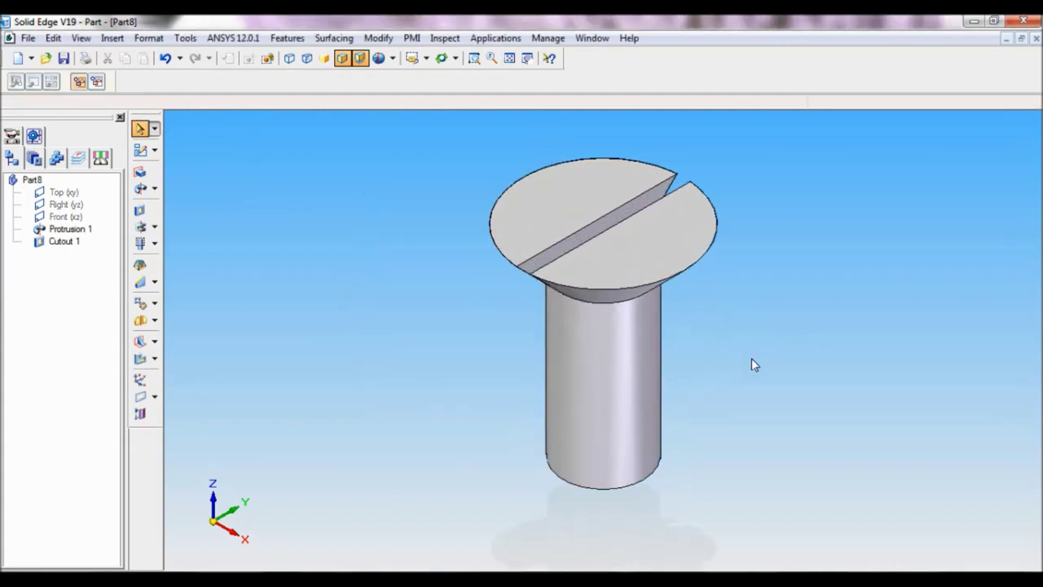
middle_click_drag(767, 351, 825, 324)
key("ctrl+i")
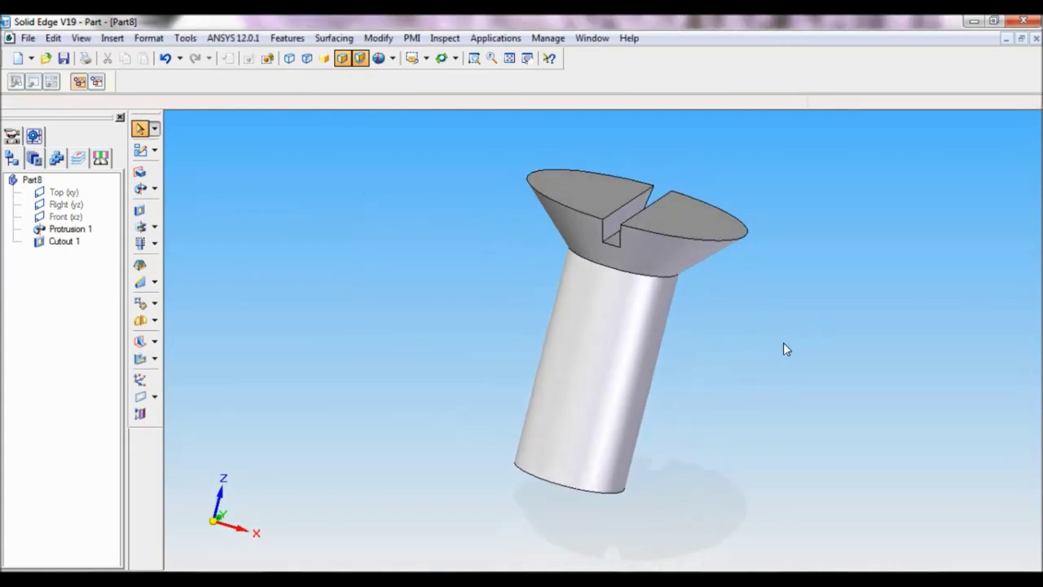
left_click(416, 58)
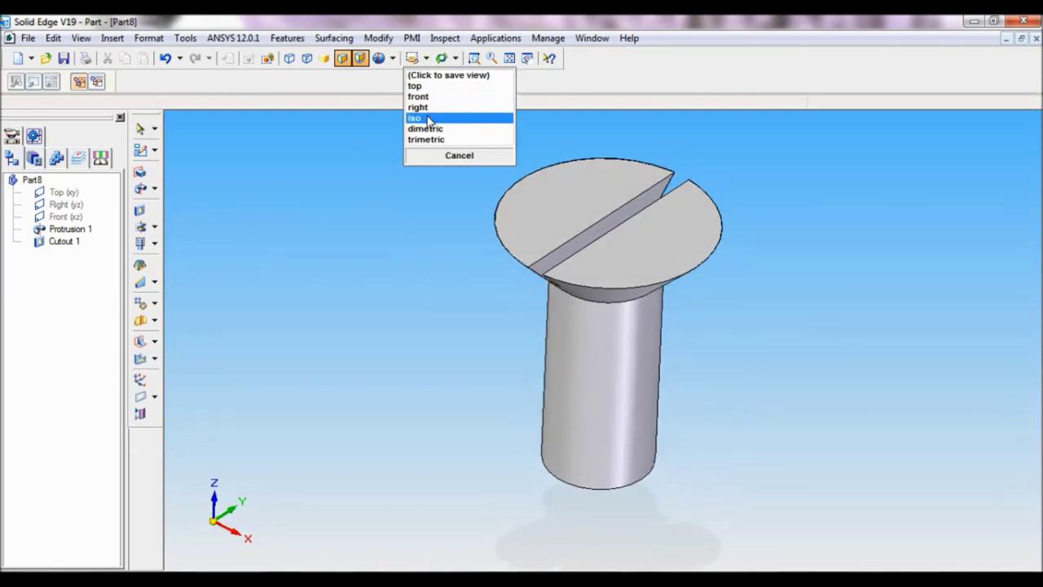
left_click(427, 116)
left_click(509, 58)
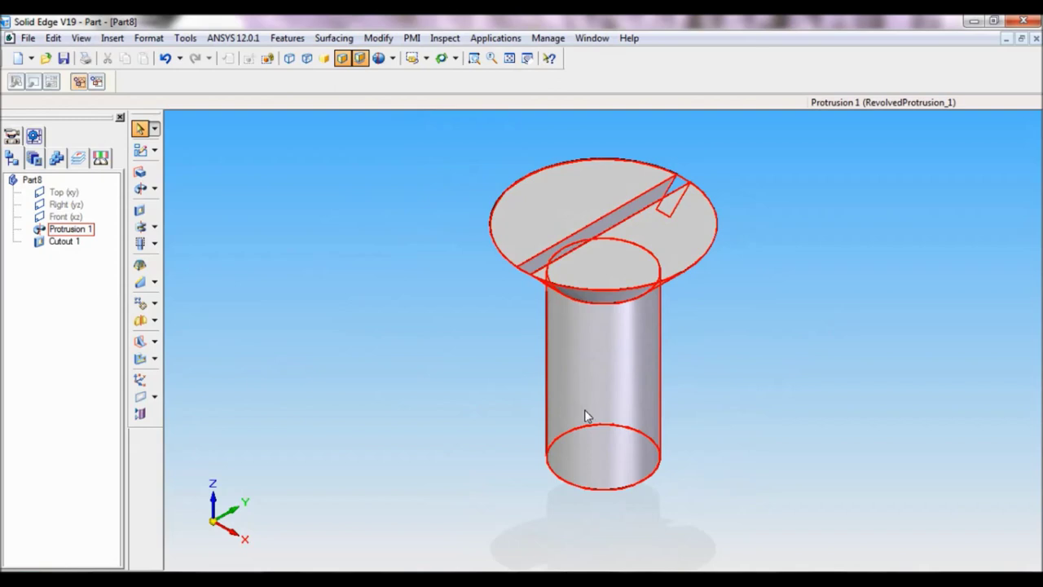
Add a straight M12 thread to the screw's shank, starting from its lower end with the depth to the cylinder extent.
left_click(154, 243)
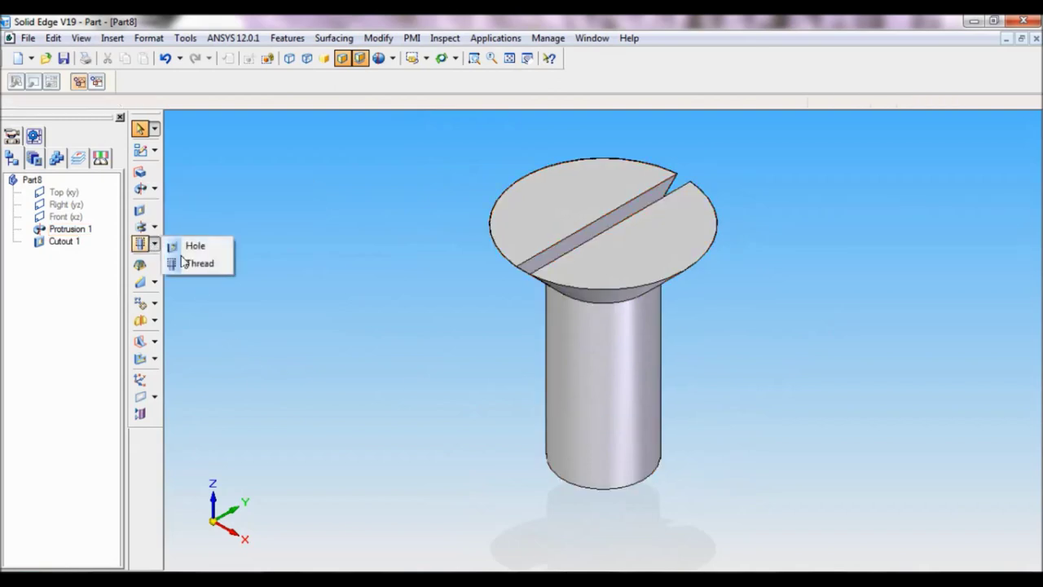
left_click(195, 263)
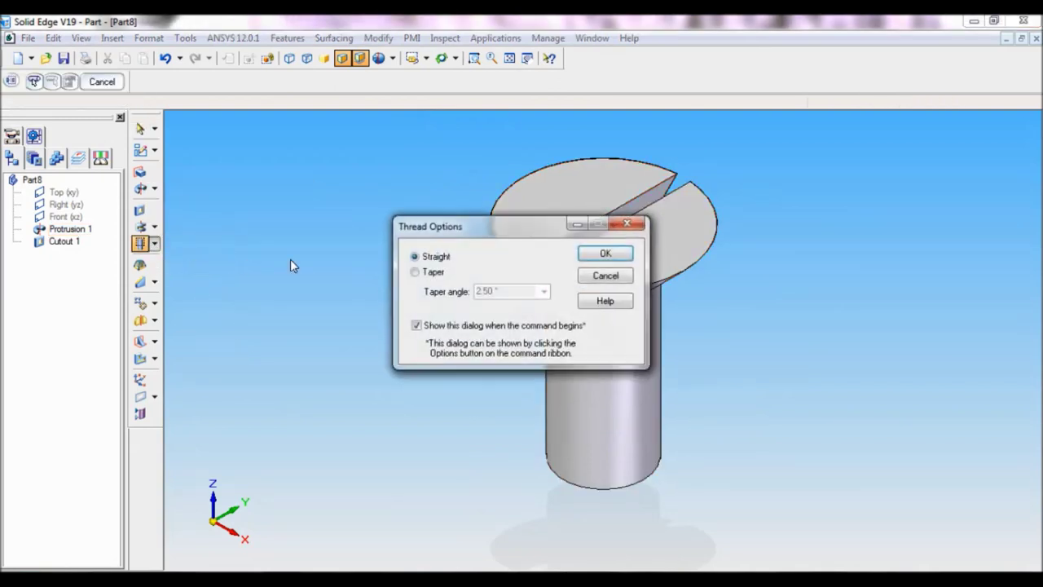
left_click(605, 253)
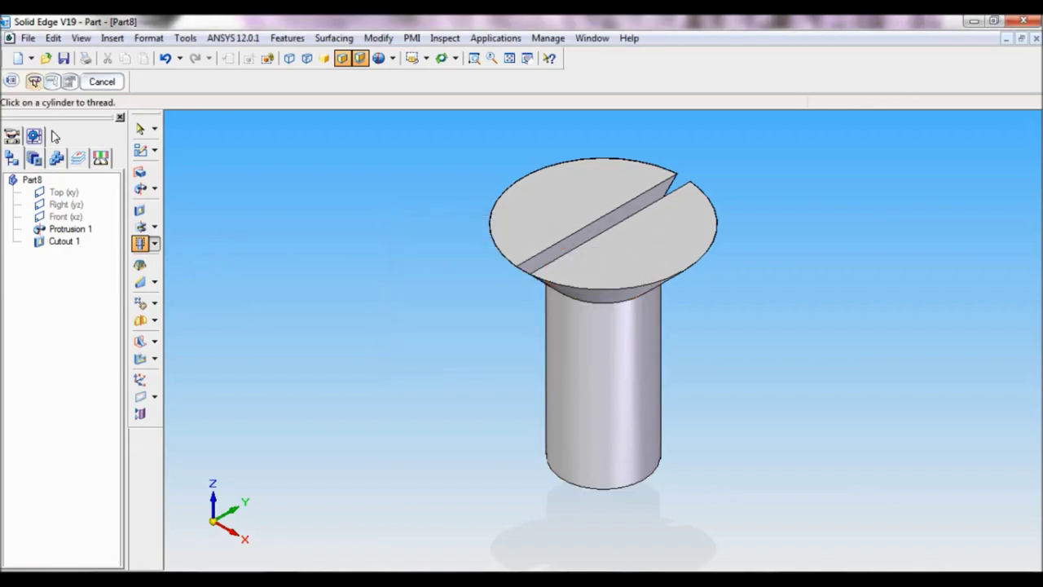
left_click(581, 448)
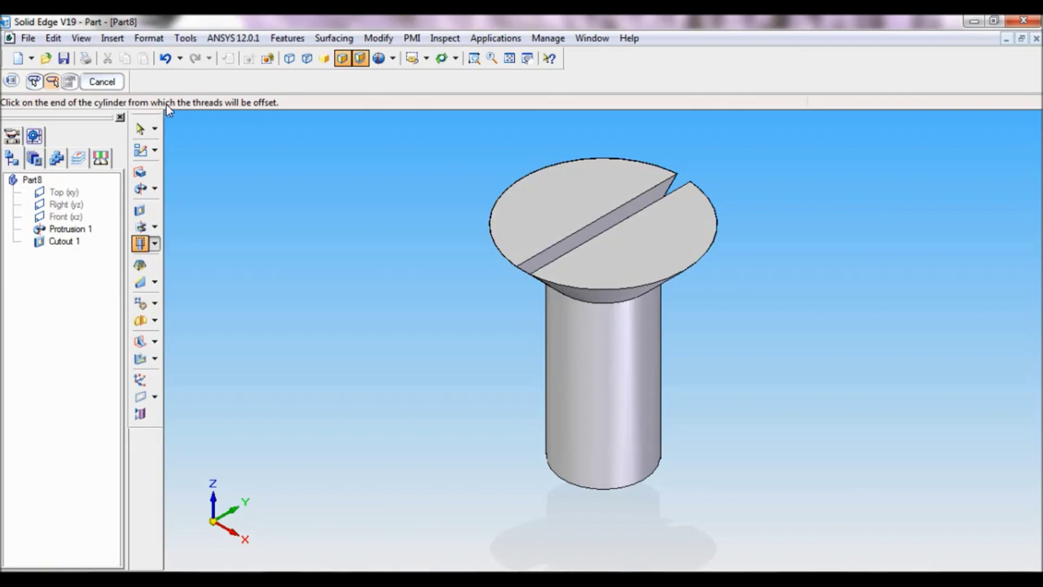
left_click(582, 490)
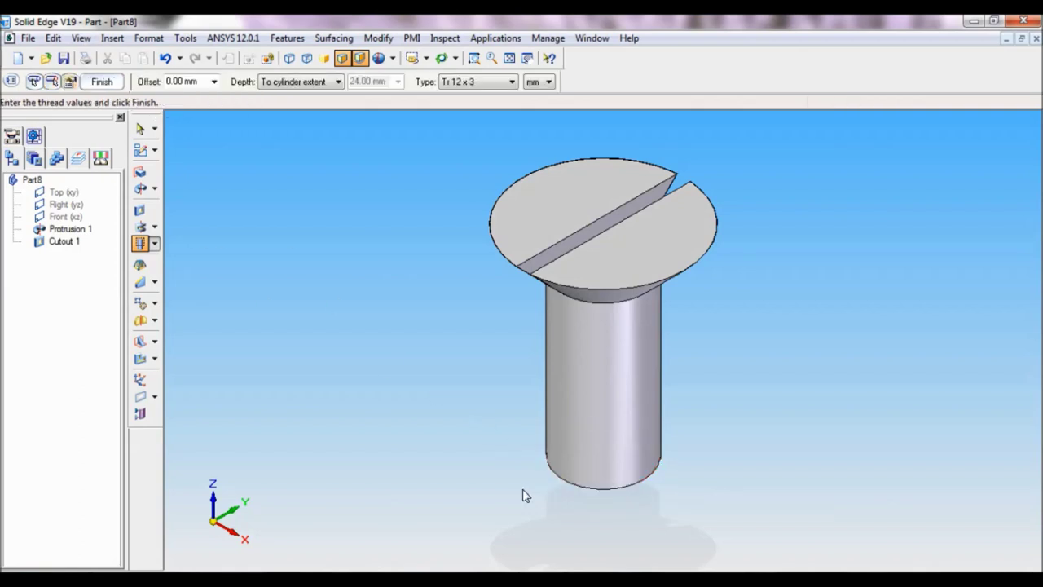
left_click(465, 81)
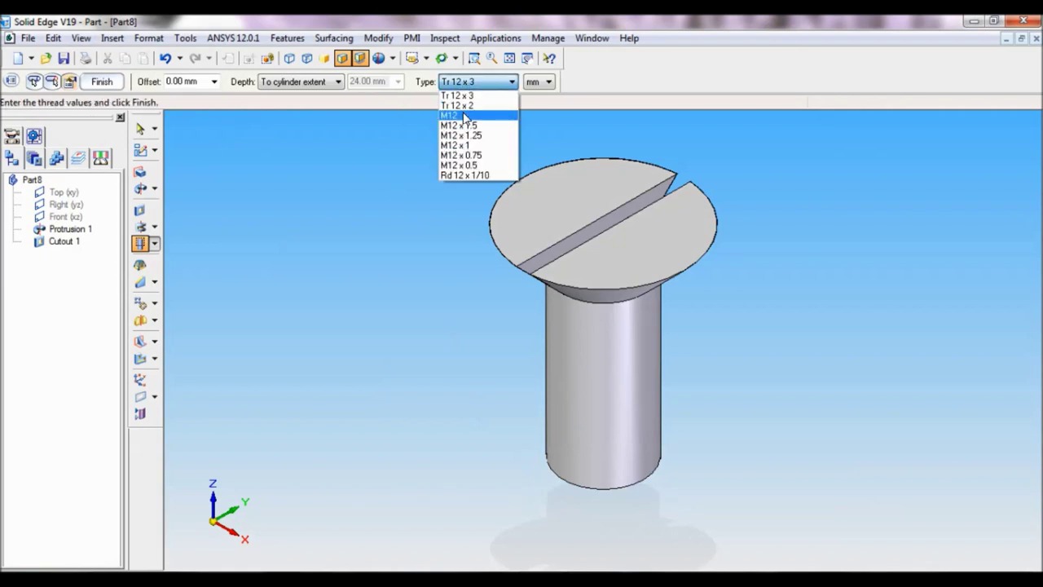
left_click(465, 118)
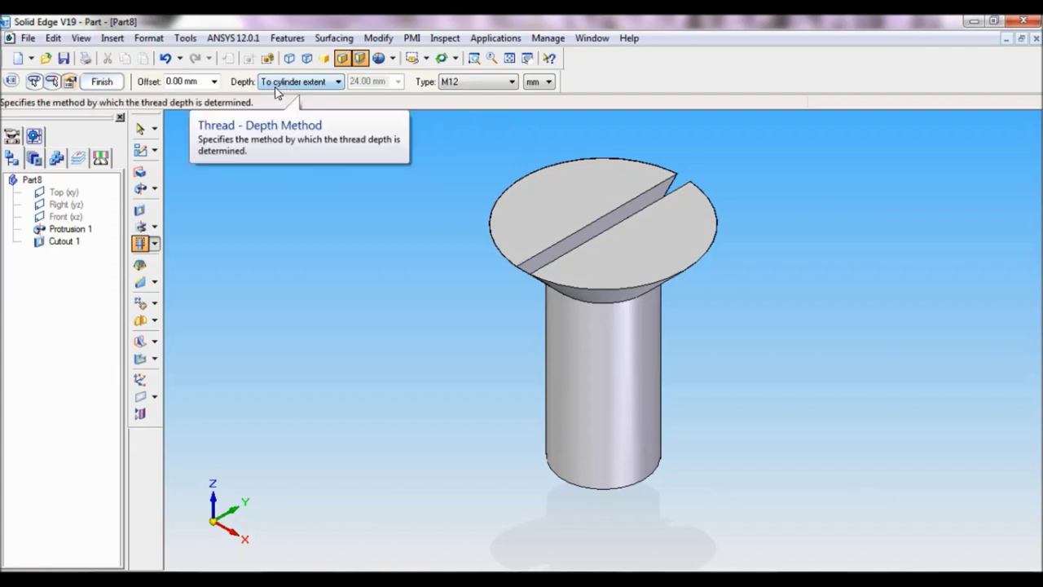
left_click(100, 83)
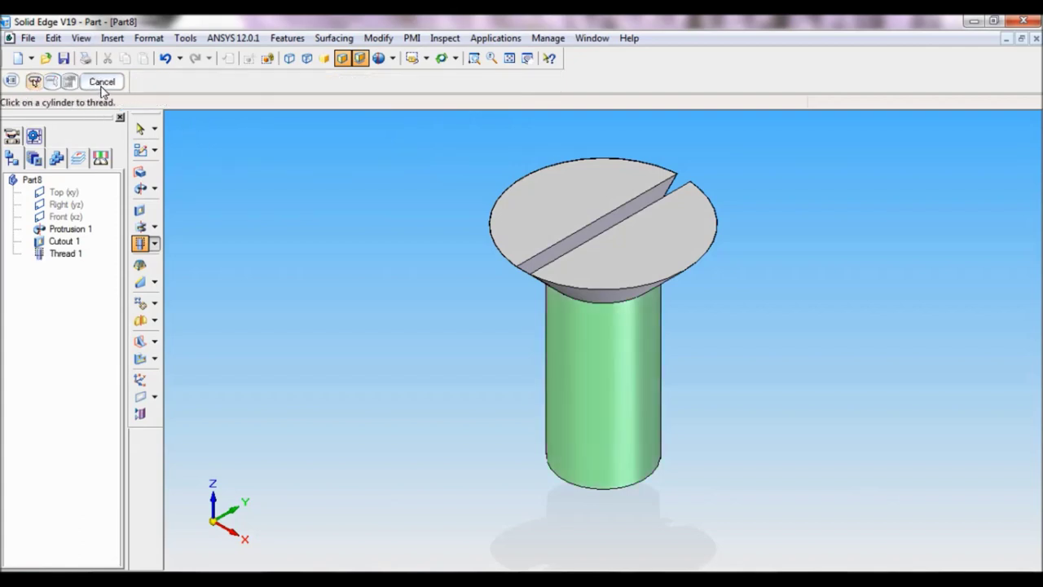
left_click(101, 84)
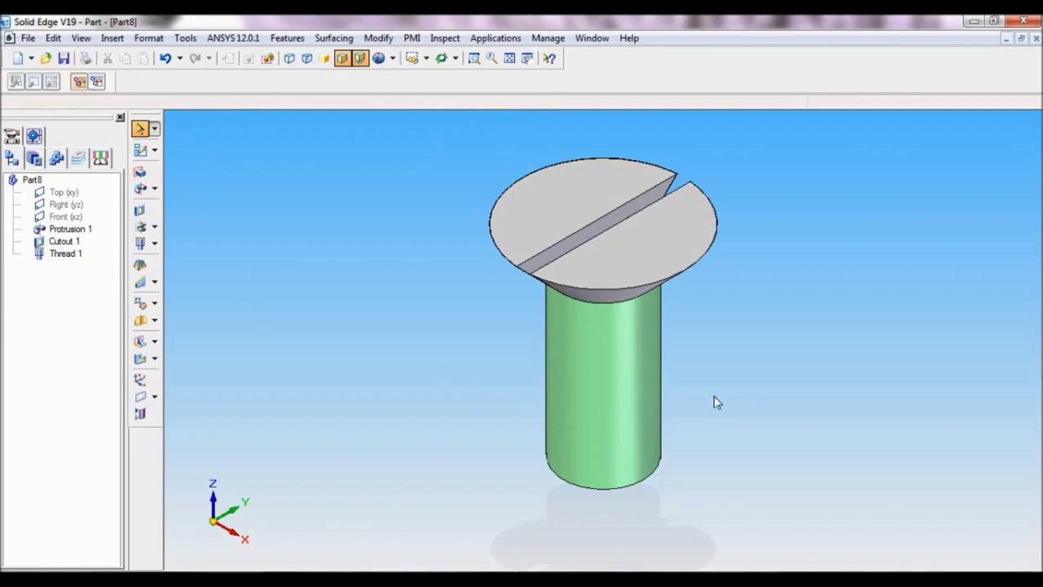
Chamfer the circular edge at the shank's lower end with a 2 mm setback.
left_click(155, 282)
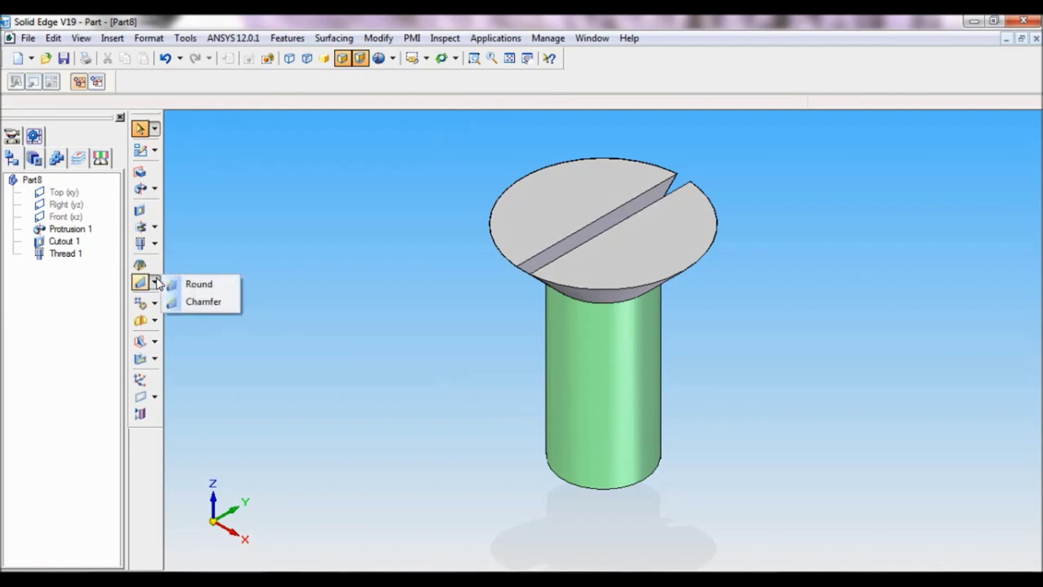
left_click(206, 302)
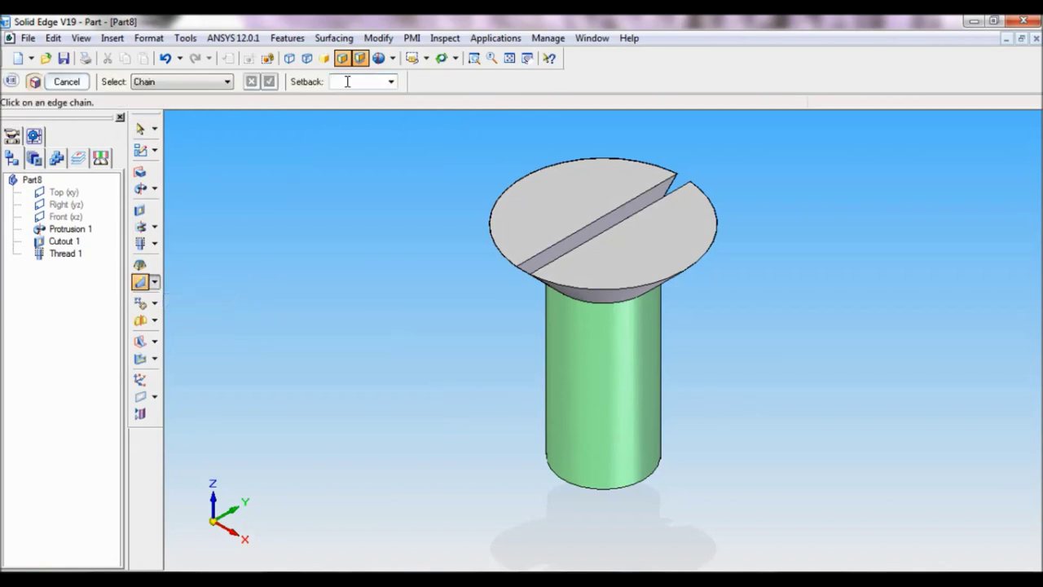
type("2")
key("Return")
left_click(633, 489)
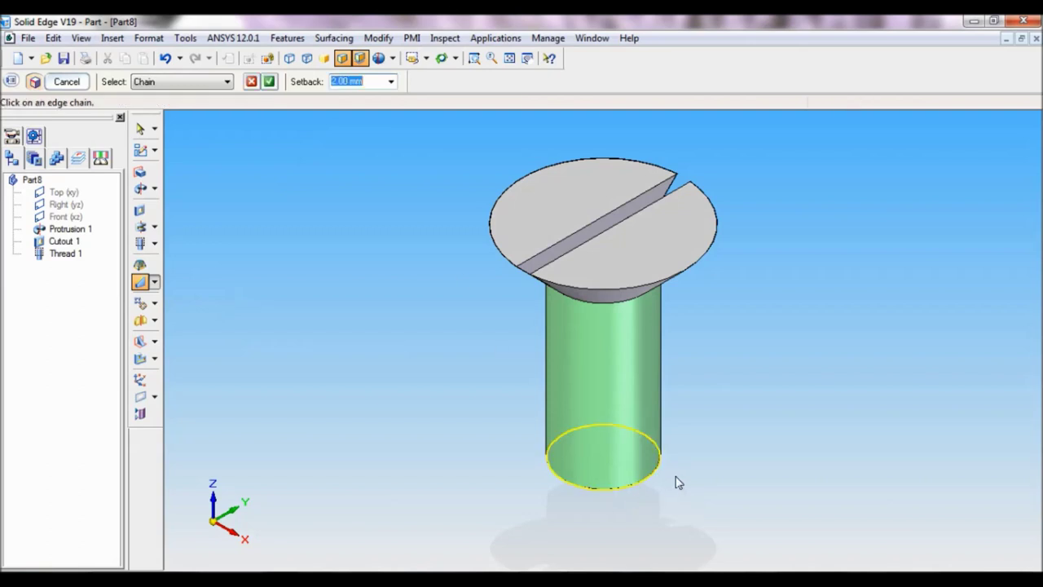
left_click(269, 81)
left_click(70, 83)
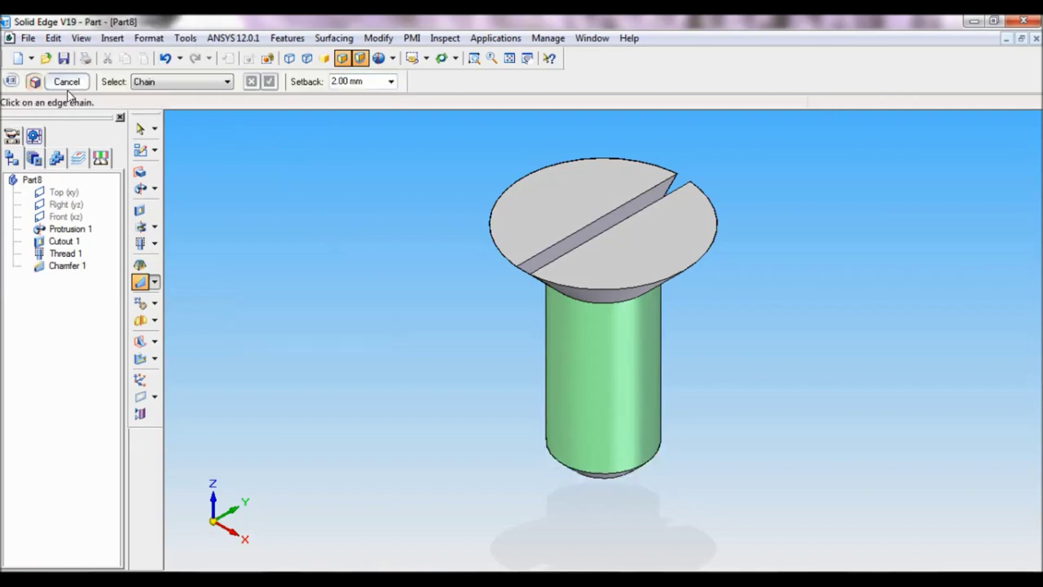
left_click(66, 84)
Inspect the screw's chamfered end from the side and restore the fitted isometric view.
middle_click_drag(778, 424, 676, 426)
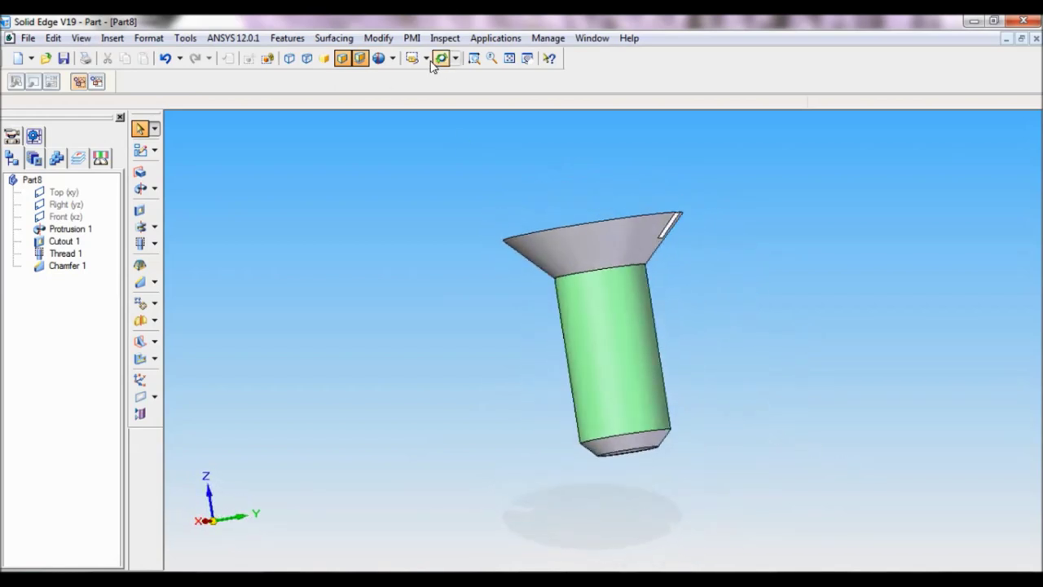
left_click(425, 58)
left_click(432, 116)
left_click(509, 59)
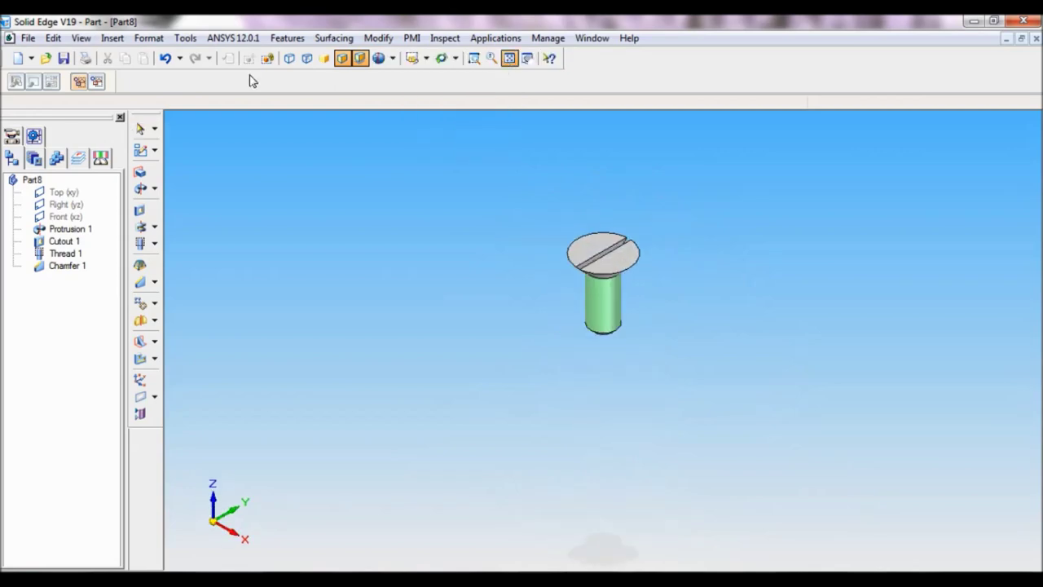
Assign the material name Fe-410W in the material table and apply it to the screw model.
left_click(185, 38)
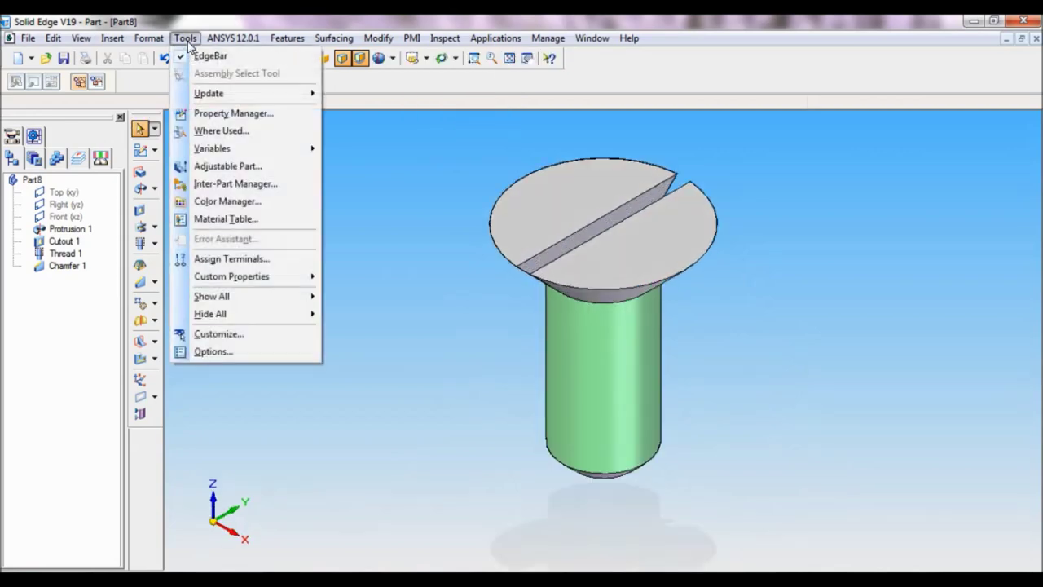
left_click(210, 220)
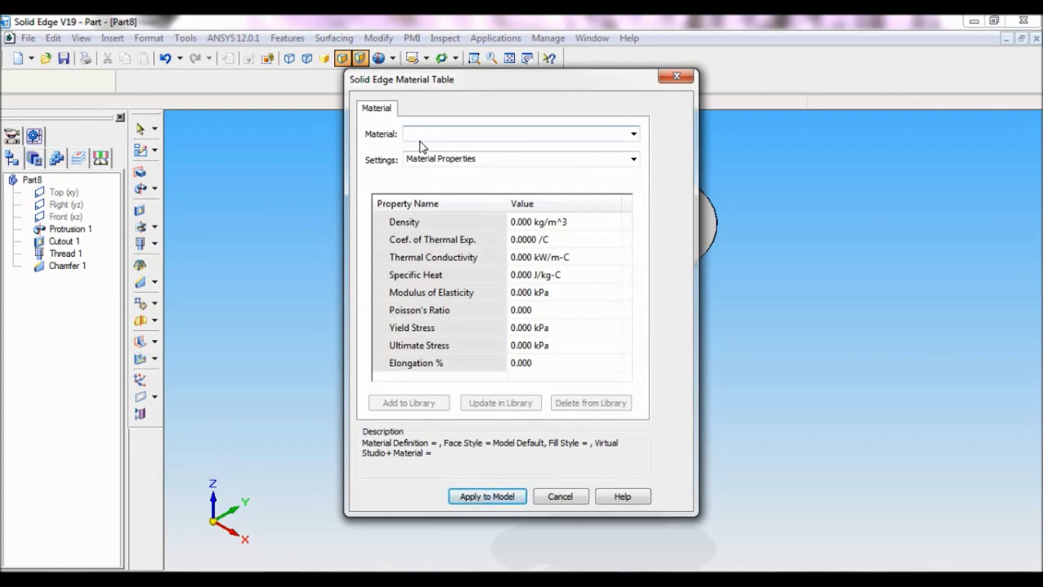
type("Fe-4")
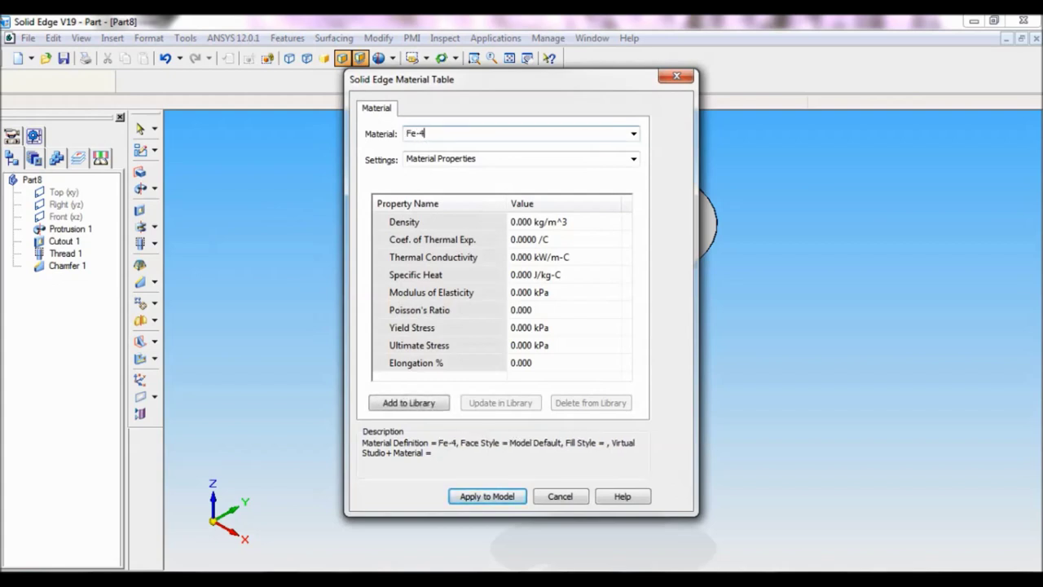
type("10W")
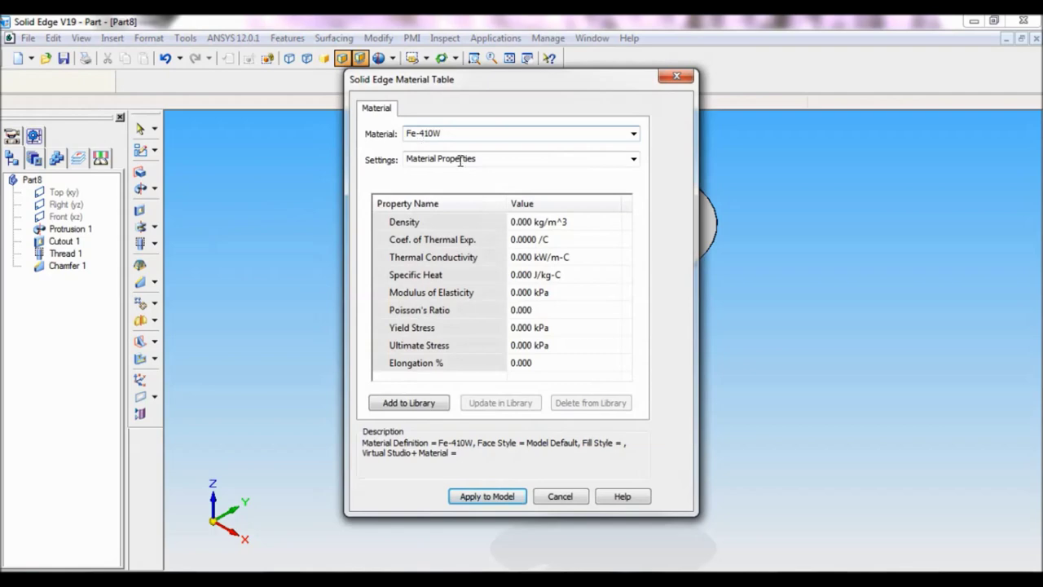
left_click(489, 496)
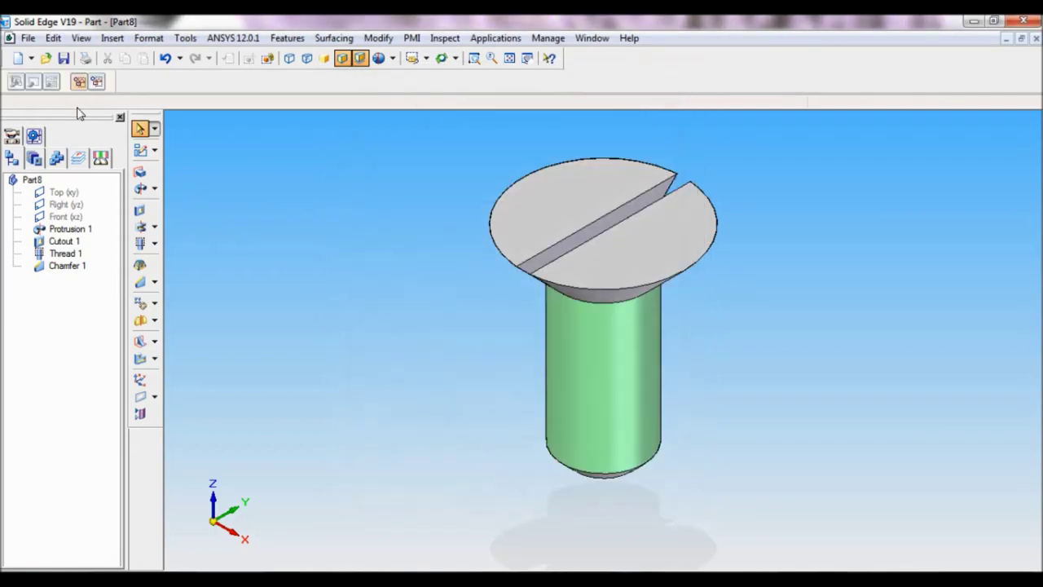
Start saving the part, enter CSK SCREW as the title in its summary properties, and copy that title.
left_click(63, 57)
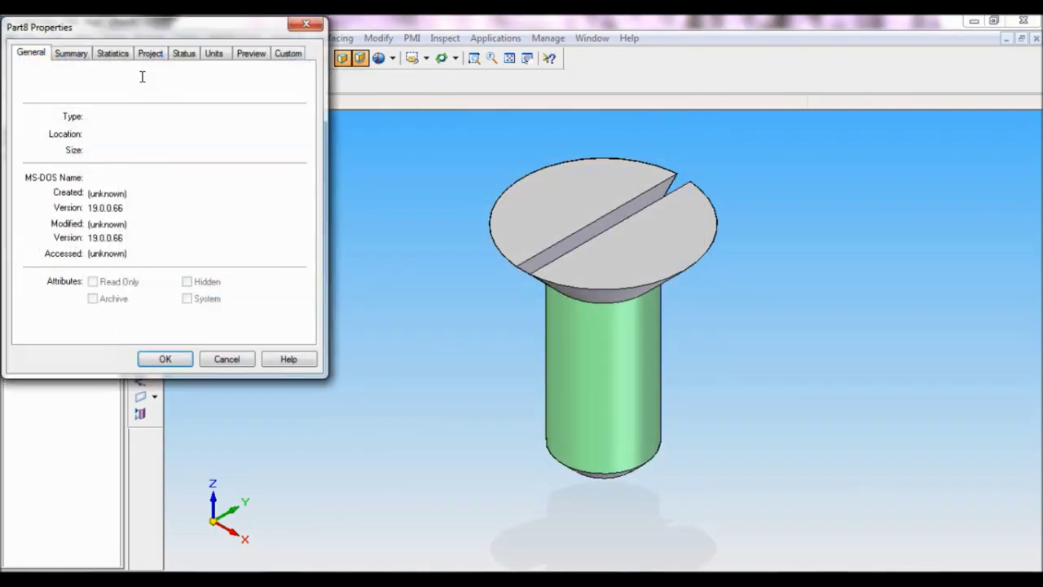
left_click(72, 54)
left_click(91, 77)
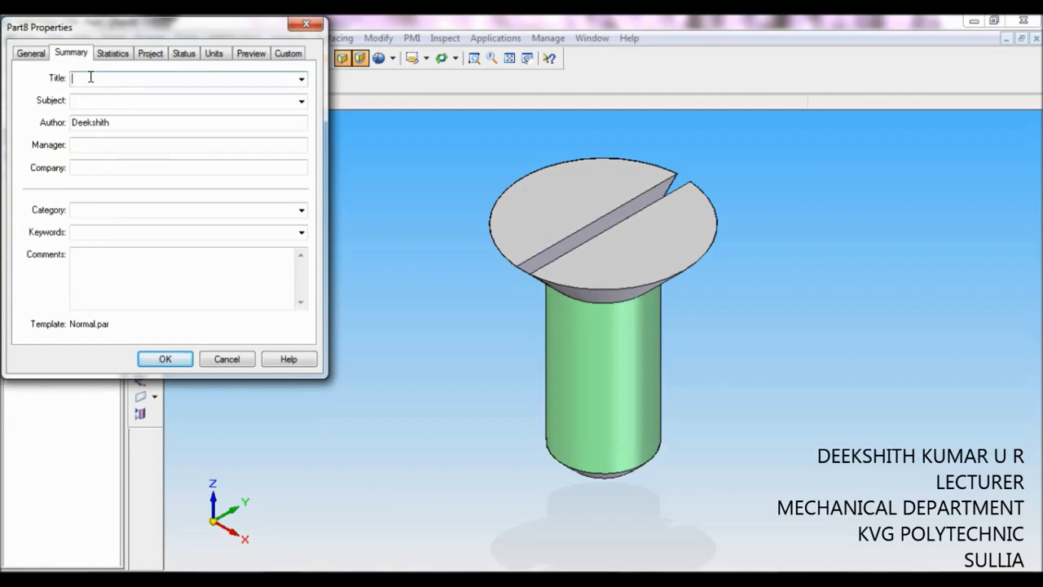
type("CSK SCREW")
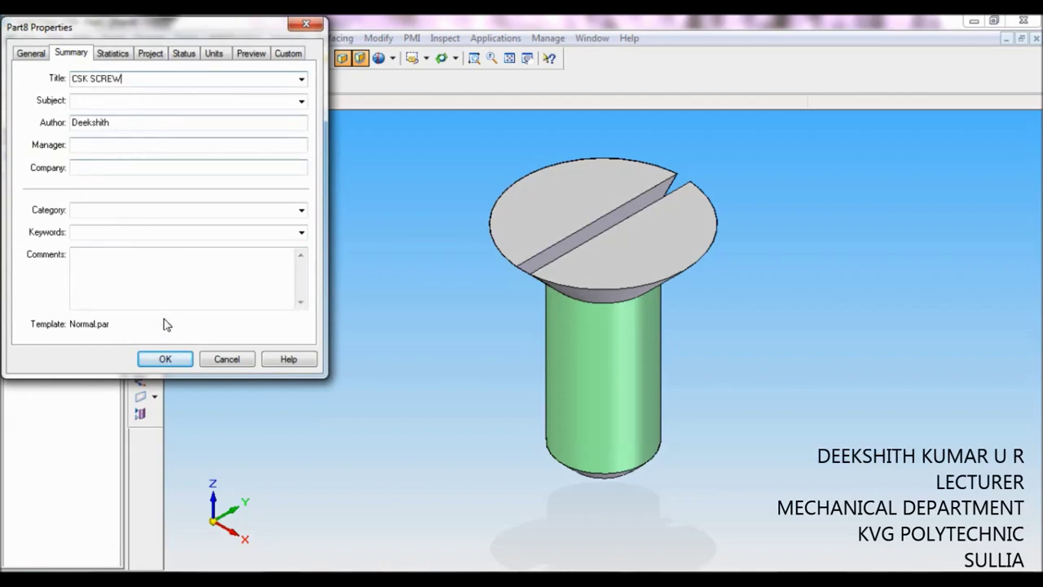
double_click(87, 78)
right_click(84, 77)
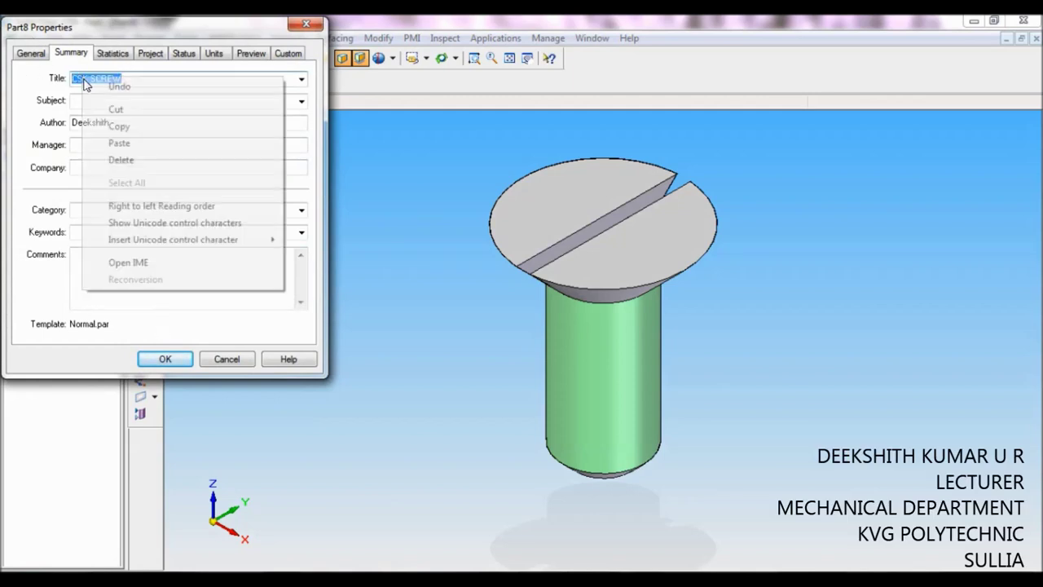
left_click(118, 126)
left_click(157, 360)
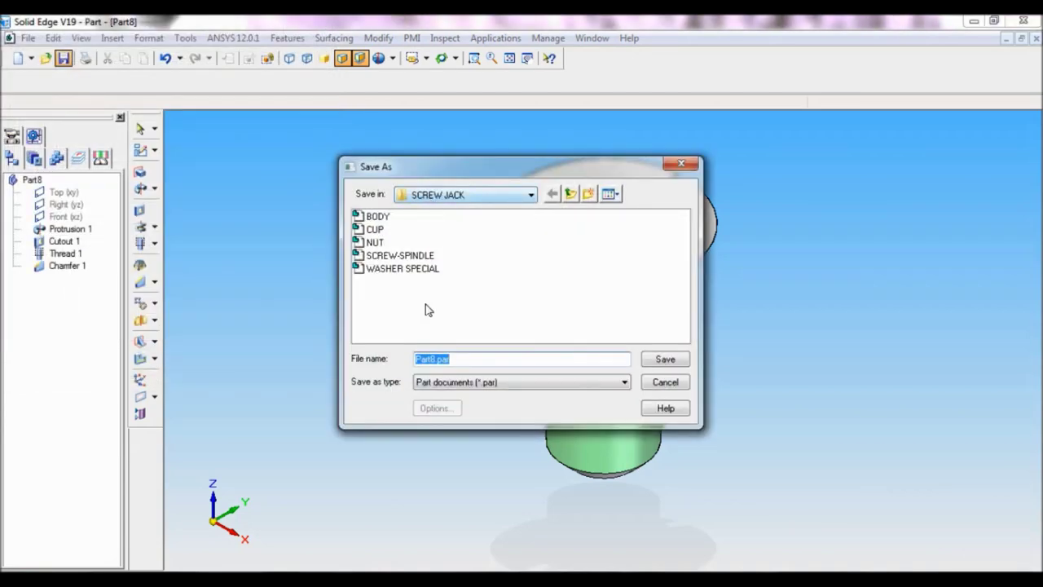
Save the part document as CSK SCREW in the SCREW JACK folder, using the copied title as the file name.
right_click(436, 361)
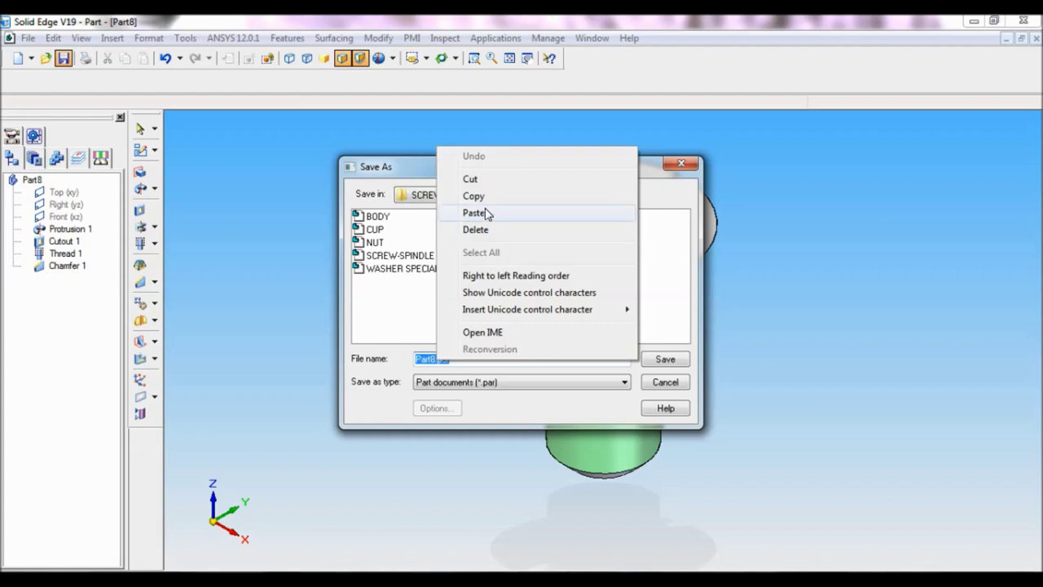
left_click(485, 209)
left_click(420, 383)
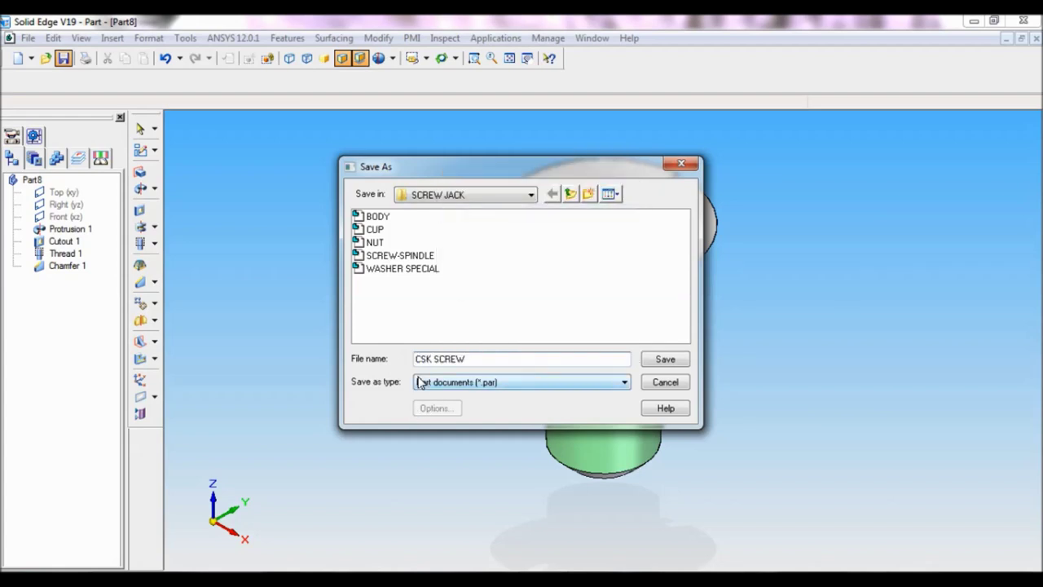
left_click(665, 359)
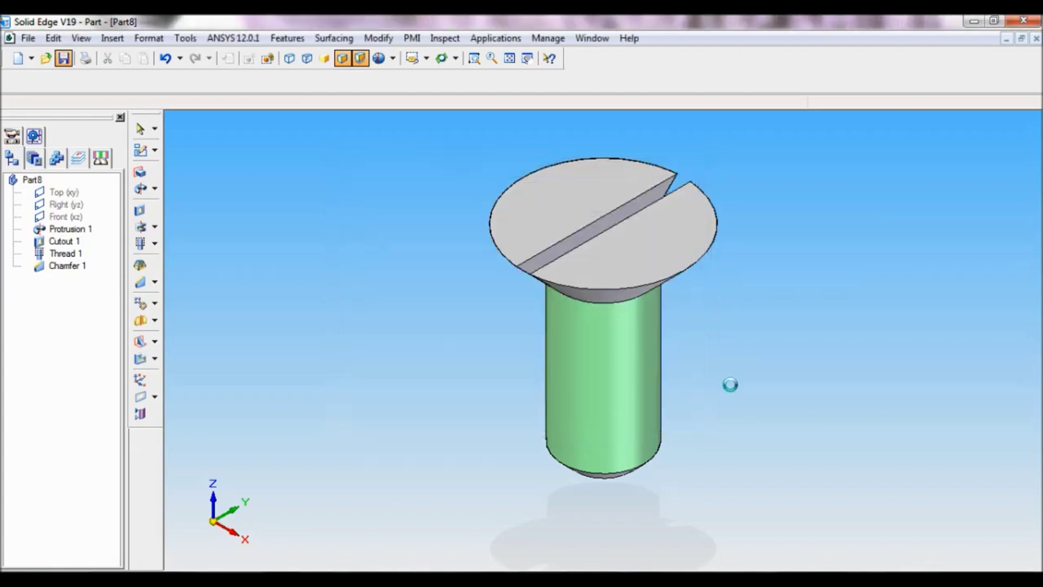